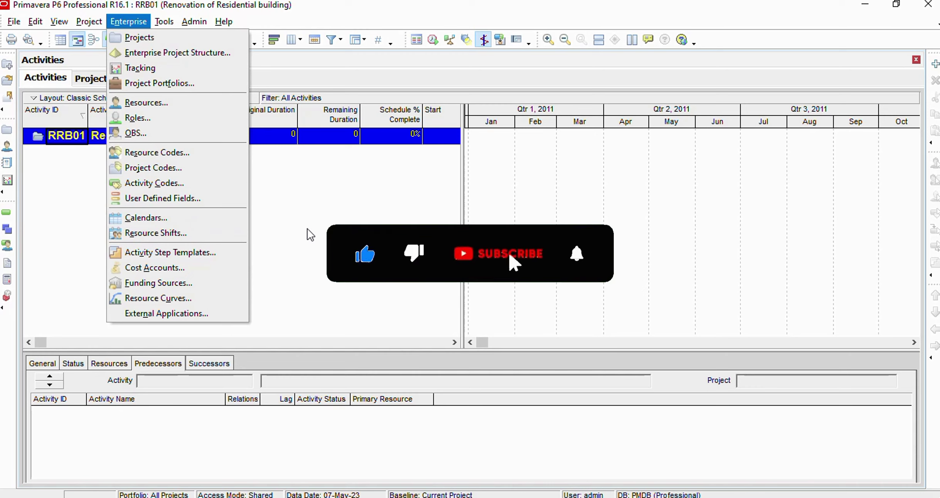
Step: Open the Currencies administration list and look through the defined currencies
click(307, 228)
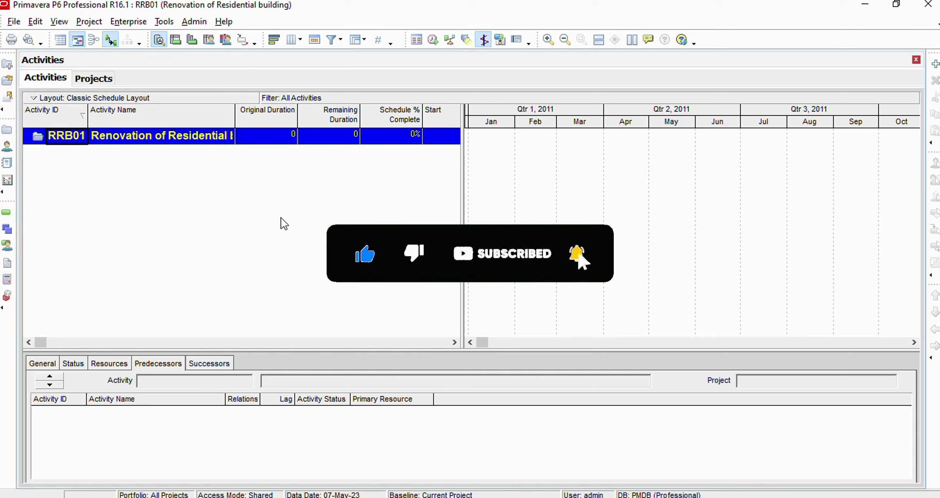
click(201, 22)
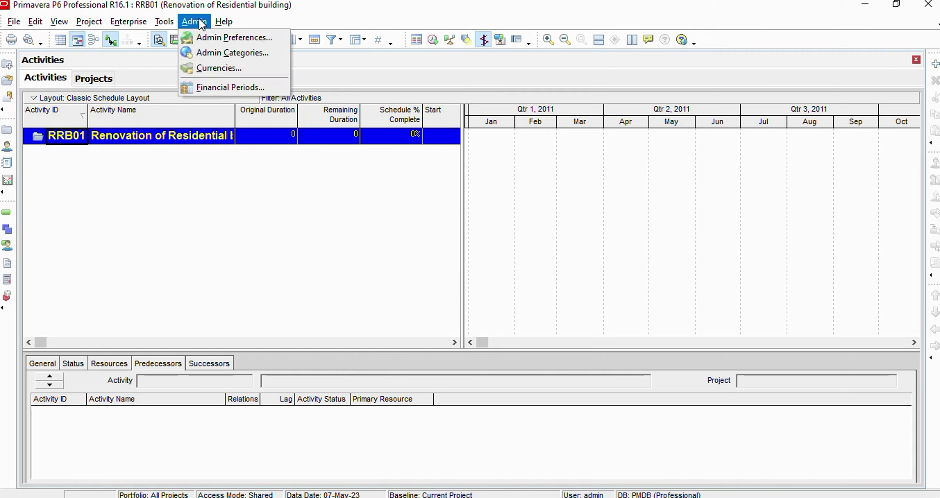
click(227, 69)
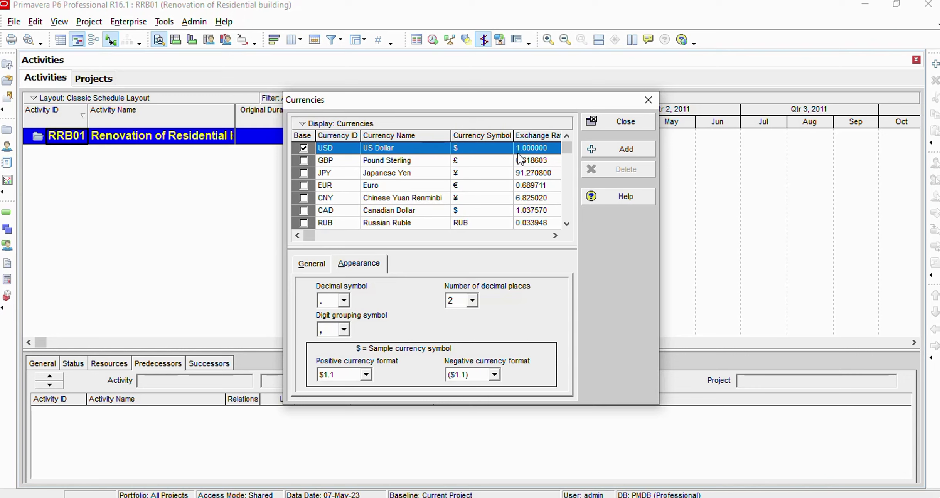
scroll(454, 204, down, 1)
scroll(457, 211, down, 3)
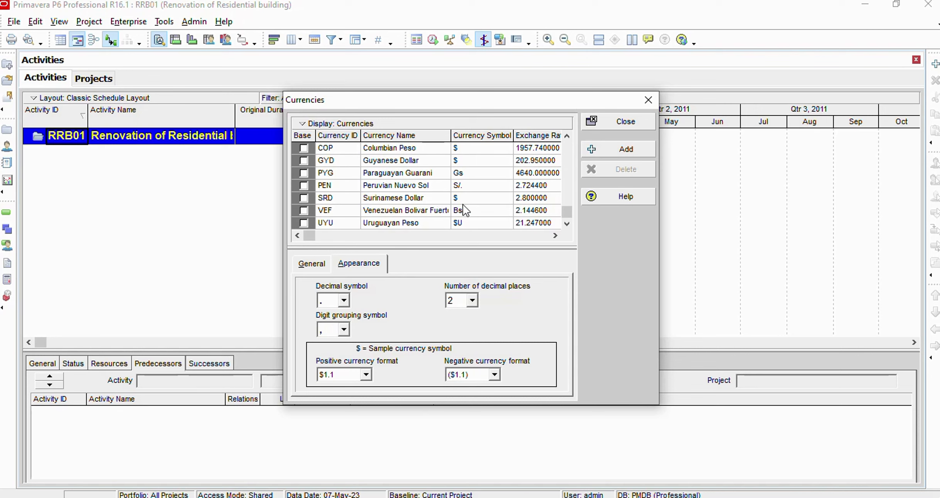
scroll(449, 214, up, 2)
scroll(451, 218, down, 2)
scroll(444, 216, up, 4)
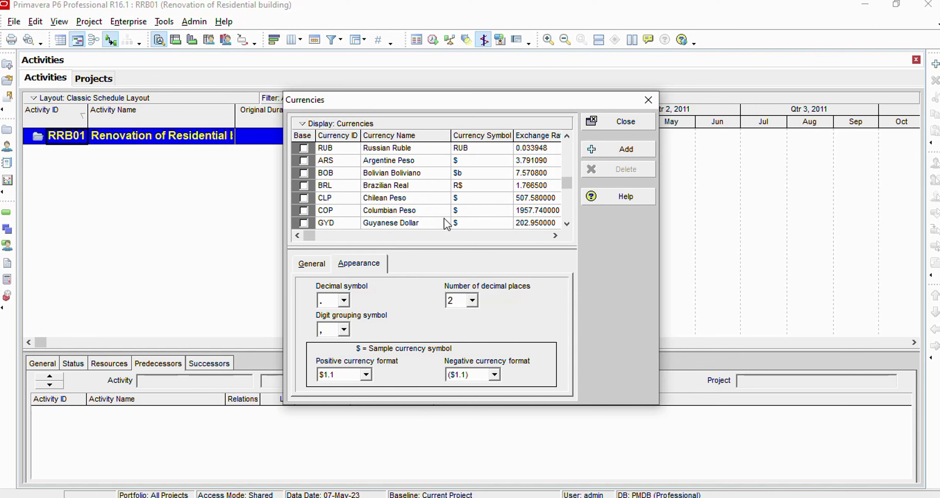
scroll(433, 185, down, 4)
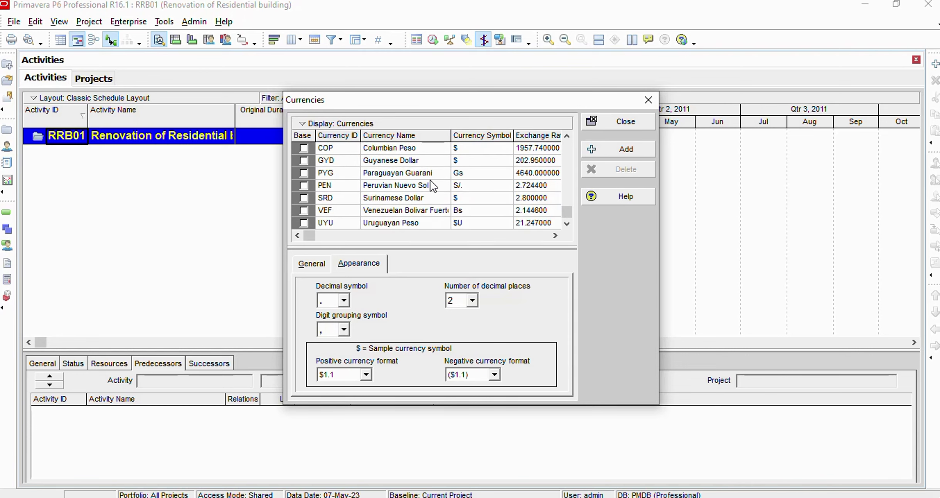
Step: Add a new currency with the ID INR and the name Indian
click(616, 150)
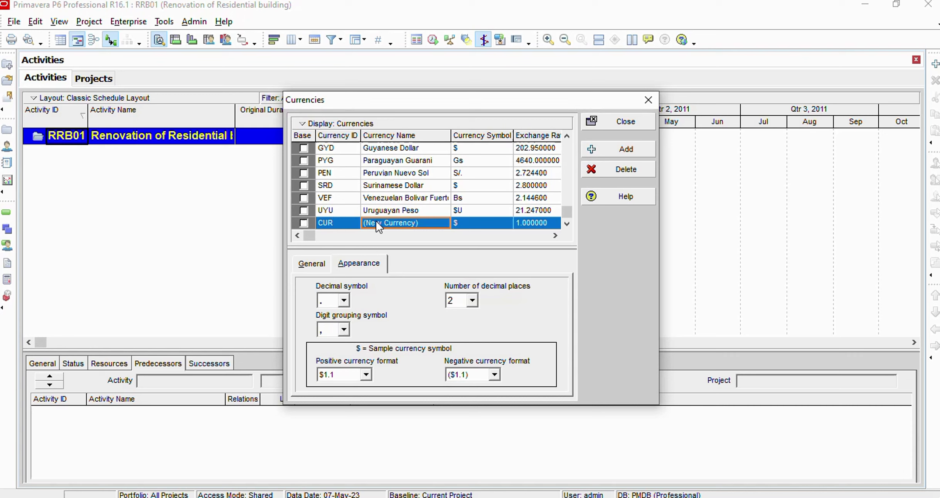
click(309, 264)
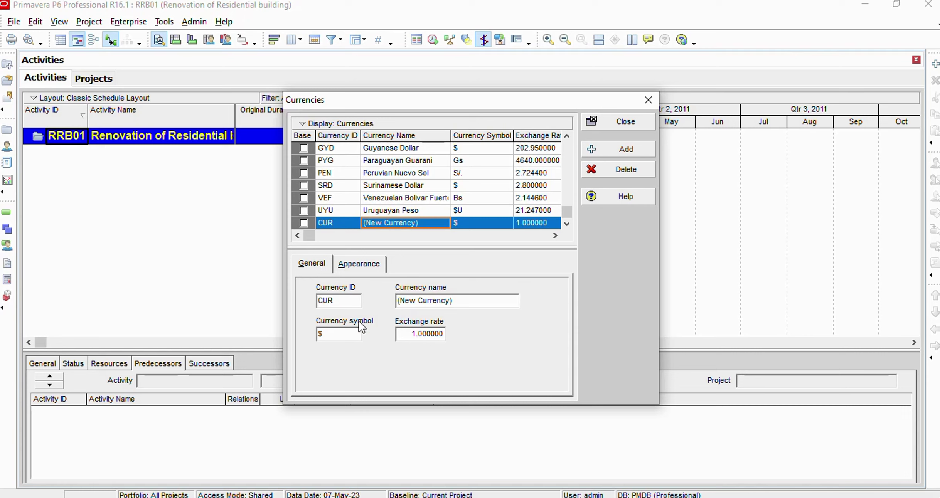
drag(344, 299, 302, 300)
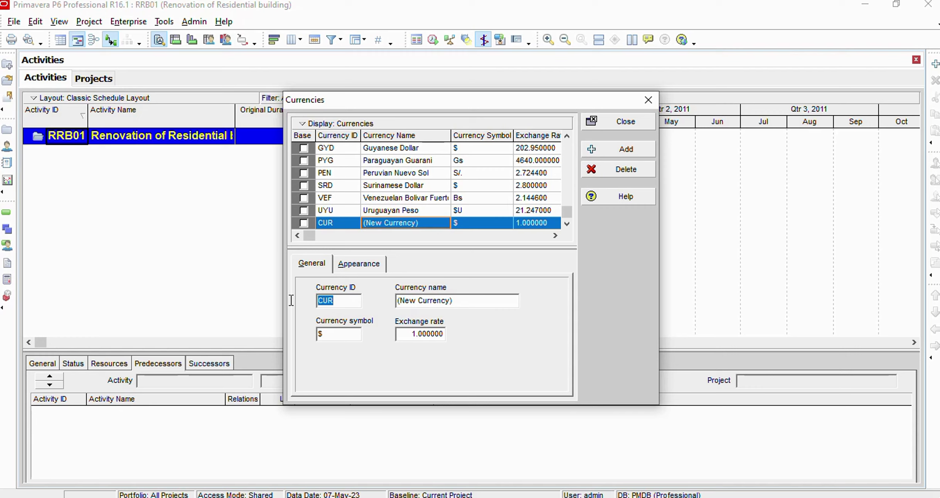
key(BackSpace)
text(INR)
drag(474, 304, 368, 300)
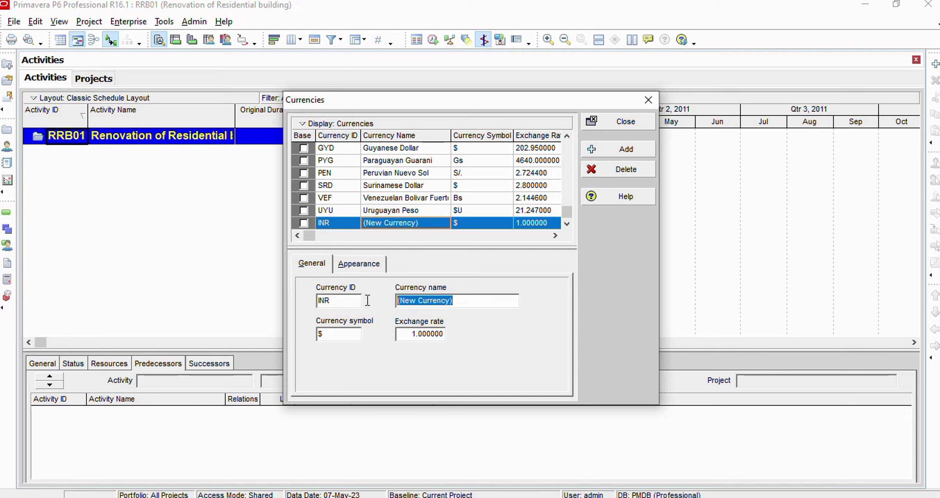
text(In)
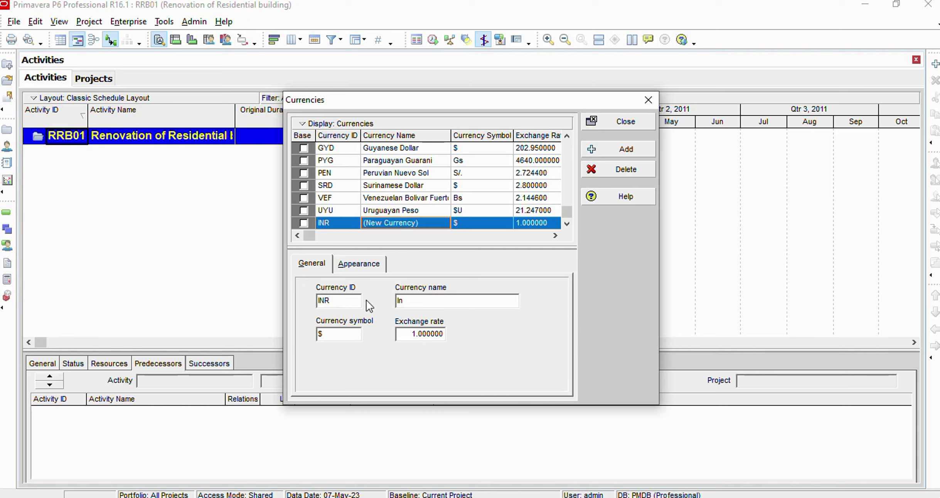
text(dian)
key(Tab)
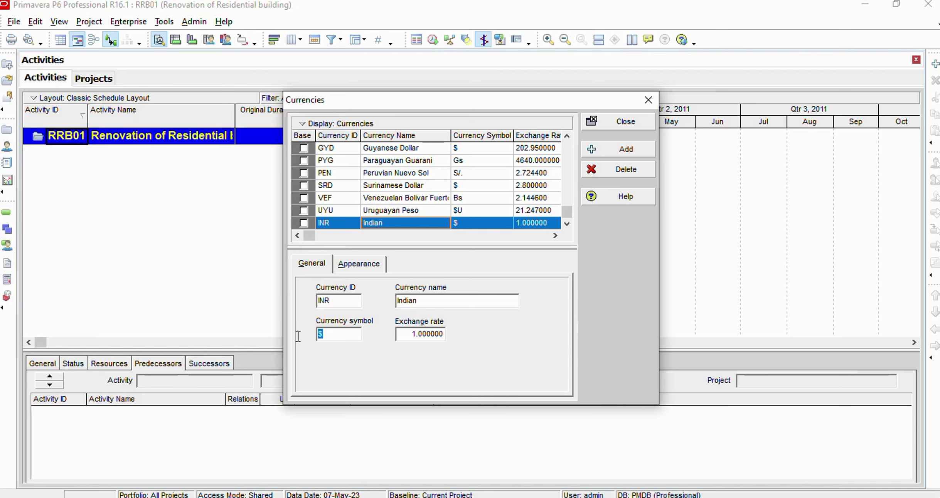
Step: Set the INR currency's symbol to Rs. and its exchange rate to 80
text(Rs.)
drag(408, 335, 356, 336)
click(438, 333)
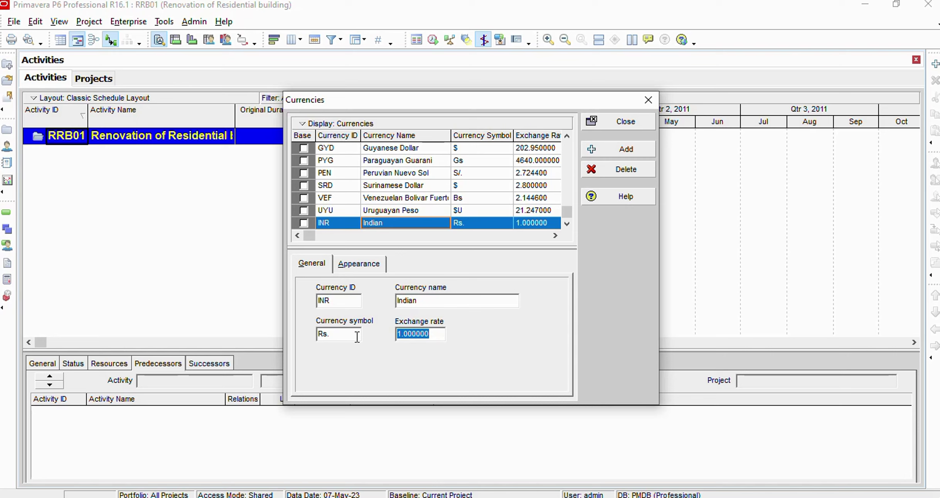
text(80)
click(424, 302)
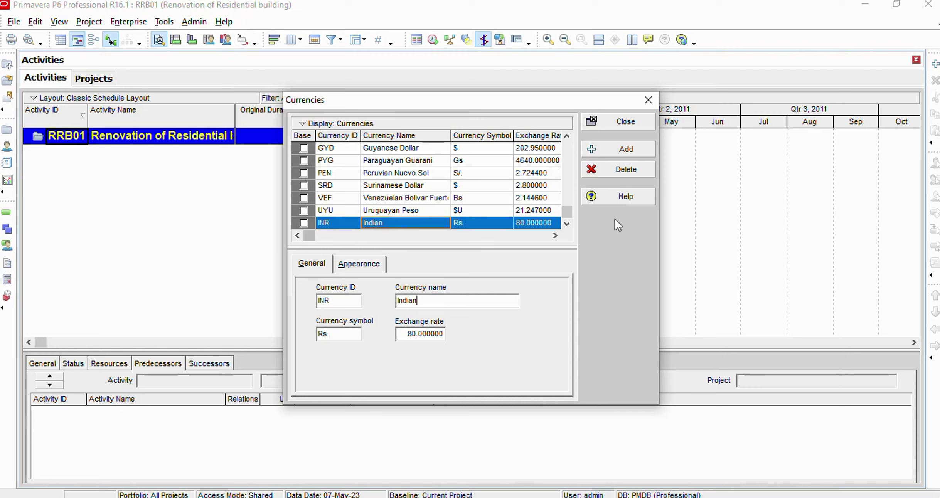
Step: Delete the INR currency from the currencies list
click(614, 172)
click(434, 283)
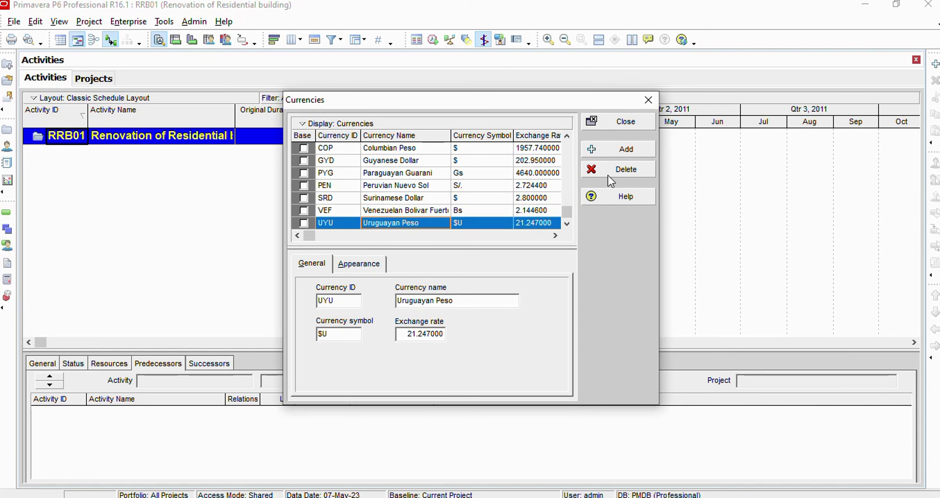
Step: Add a currency again with the ID INR and the name Indian
click(608, 150)
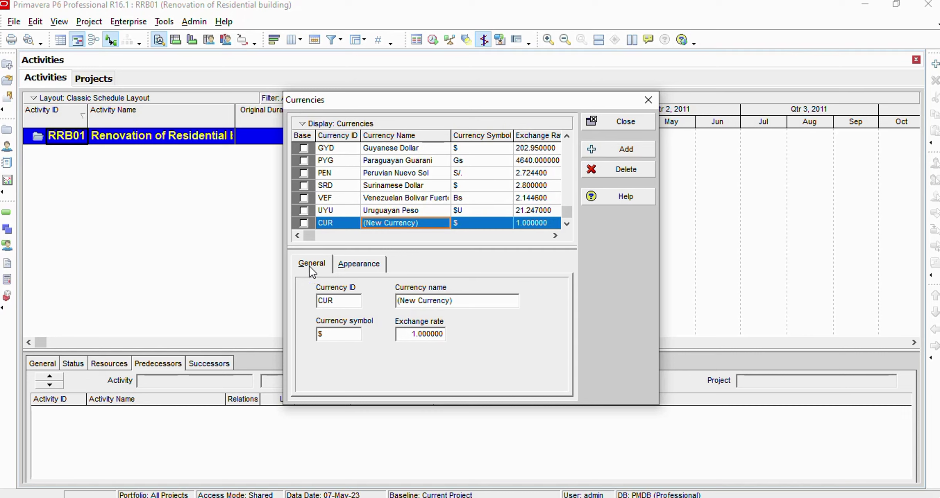
drag(334, 300, 293, 305)
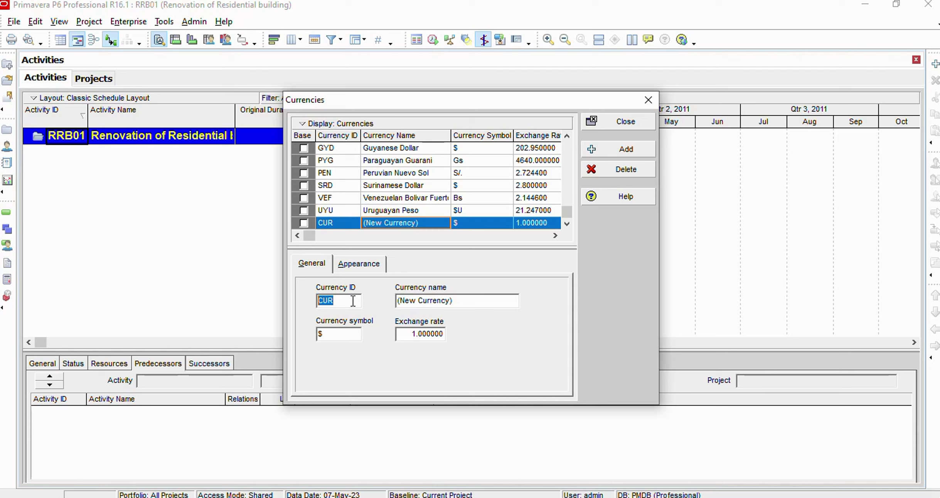
text(INR)
key(Tab)
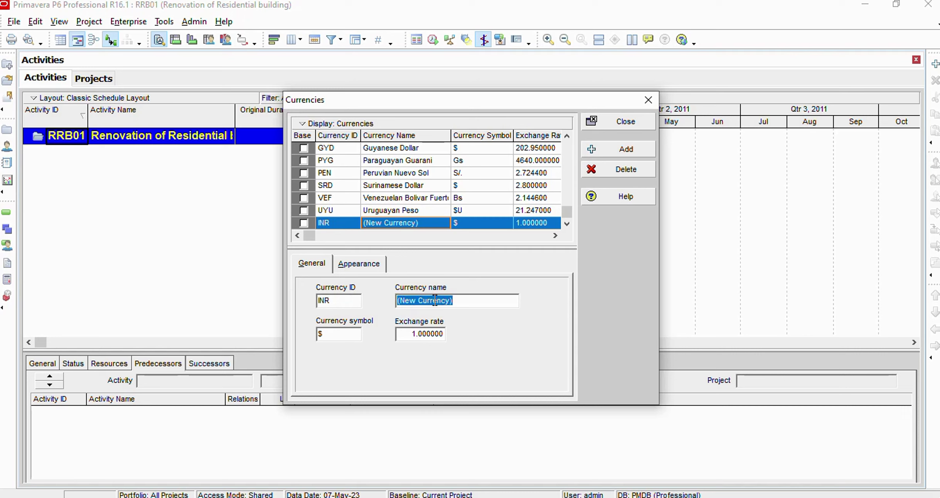
text(In)
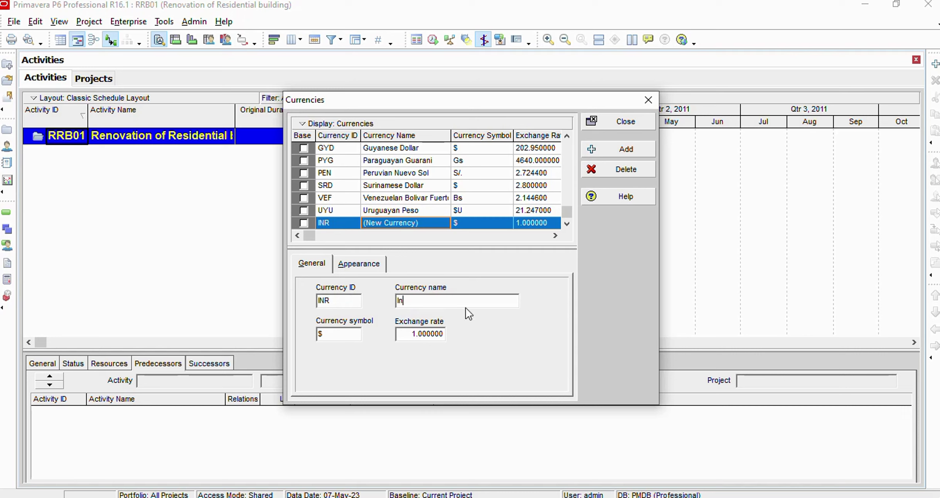
text(dian)
Step: Give the INR currency the symbol Rs. and an exchange rate of 80, and close the currencies list
double_click(324, 334)
text(R)
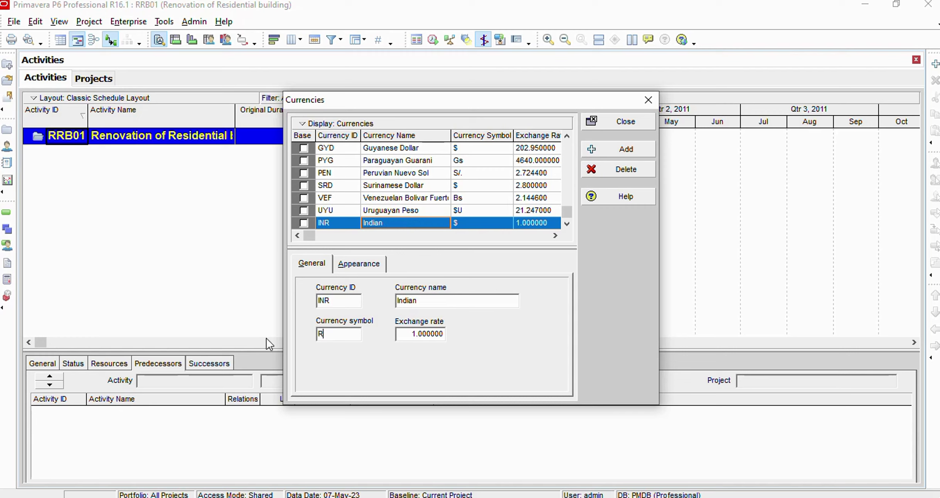
text(s.)
click(403, 336)
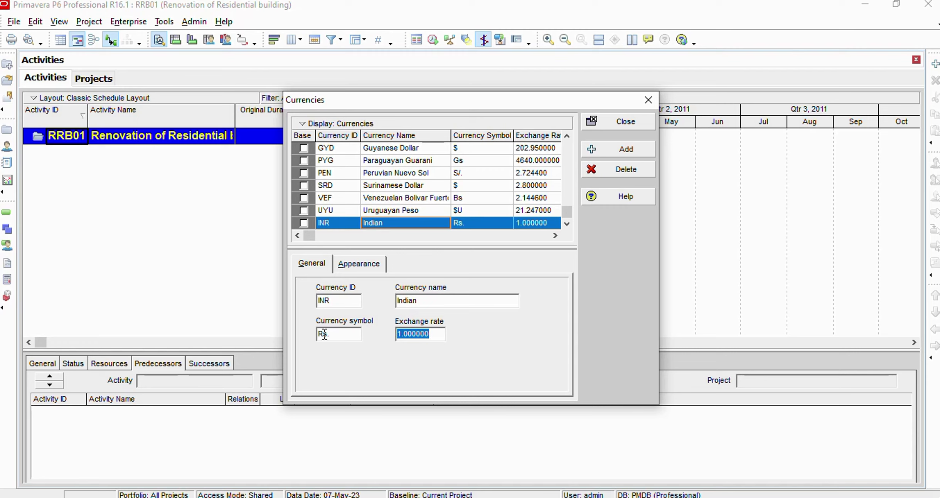
text(80)
click(424, 299)
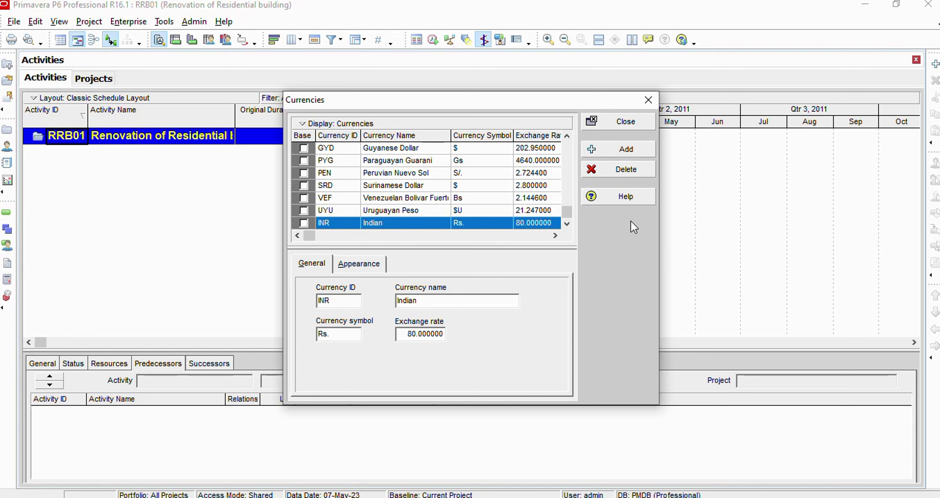
click(632, 125)
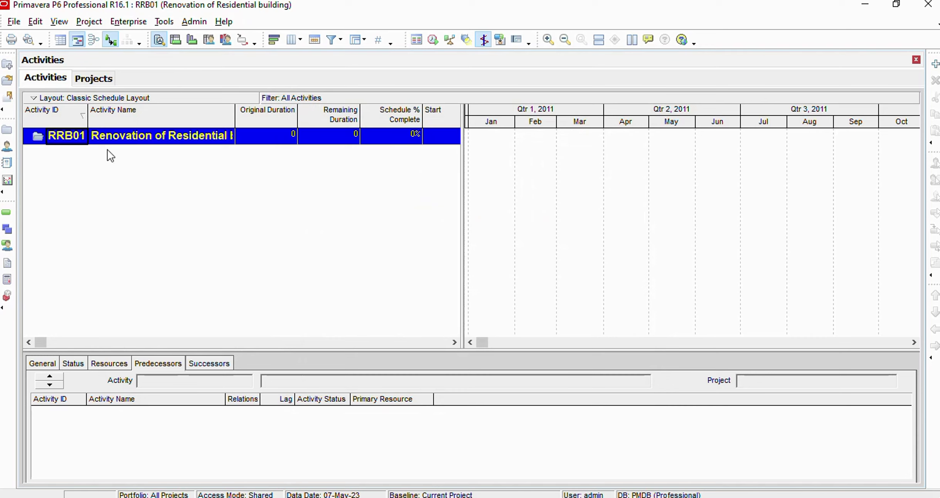
Step: Widen the Activity Name column of the activity table to fit the full project name
drag(234, 117, 274, 120)
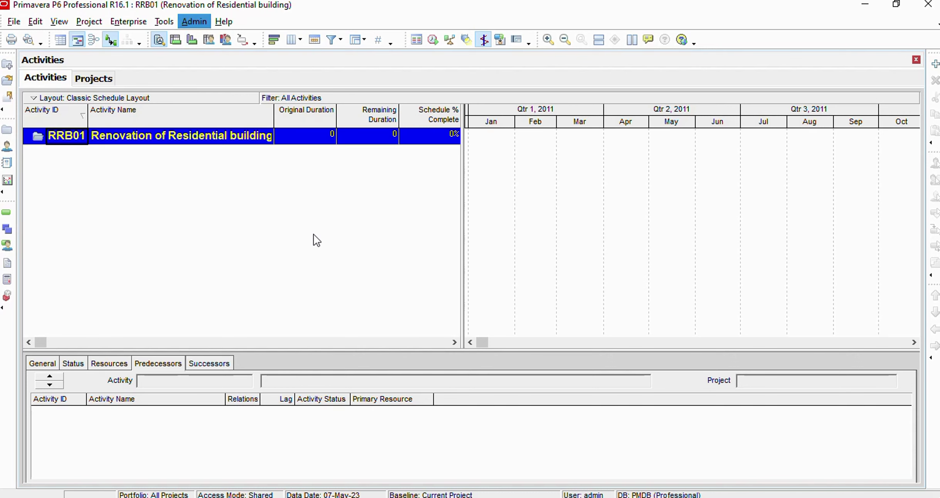
Step: View the Enterprise Project Structure hierarchy and close it again
click(133, 23)
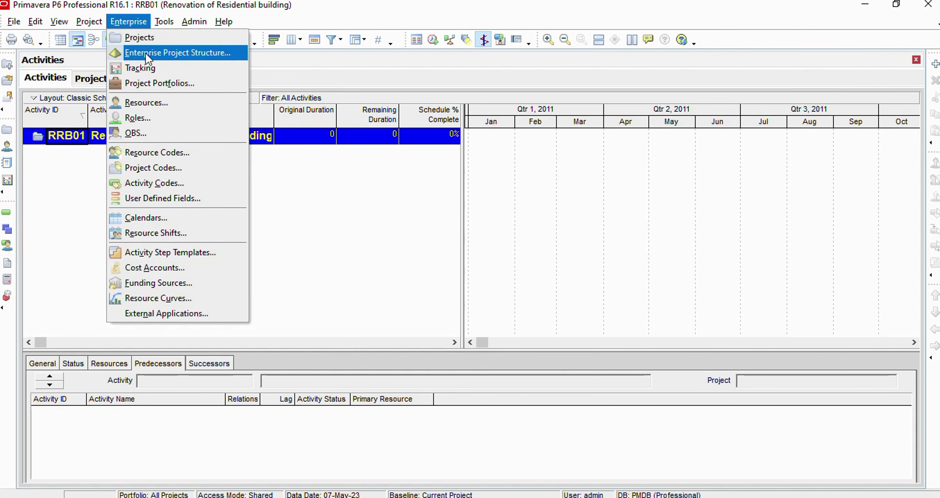
click(145, 53)
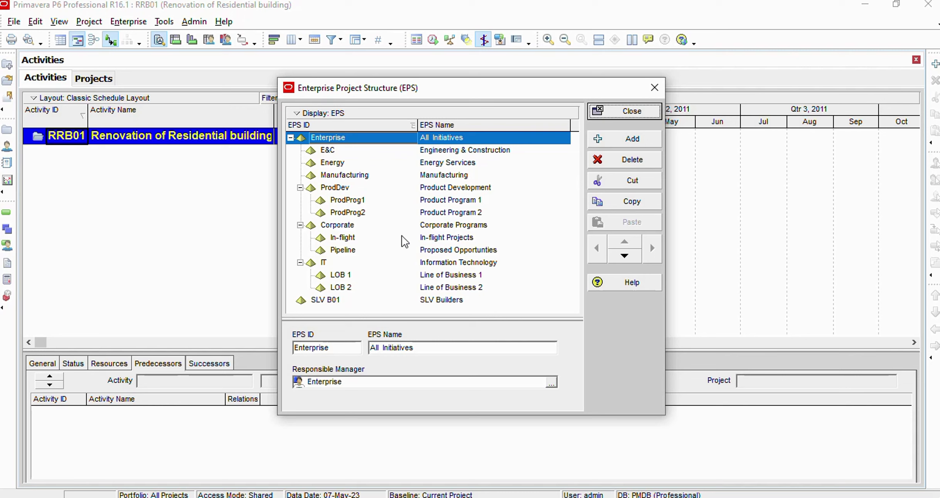
click(632, 111)
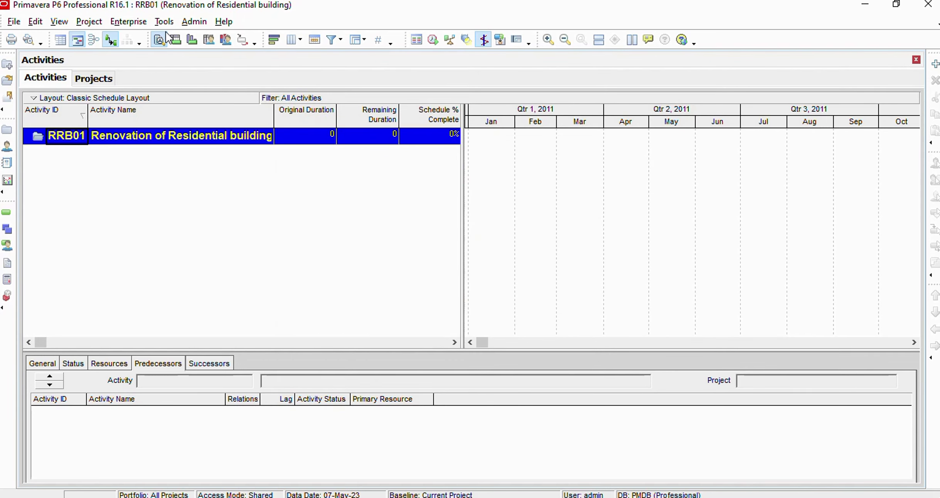
Step: Set the user preference currency for viewing monetary values to Indian (INR) and close the preferences
click(35, 21)
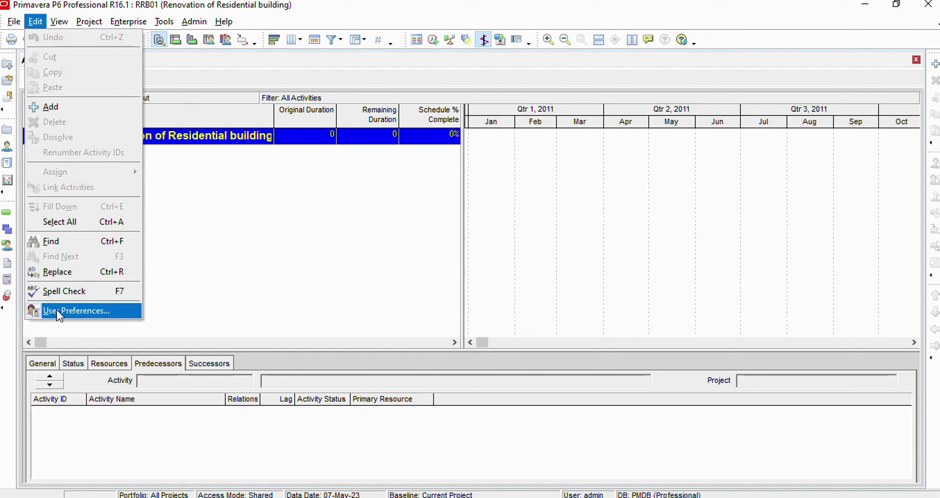
click(69, 313)
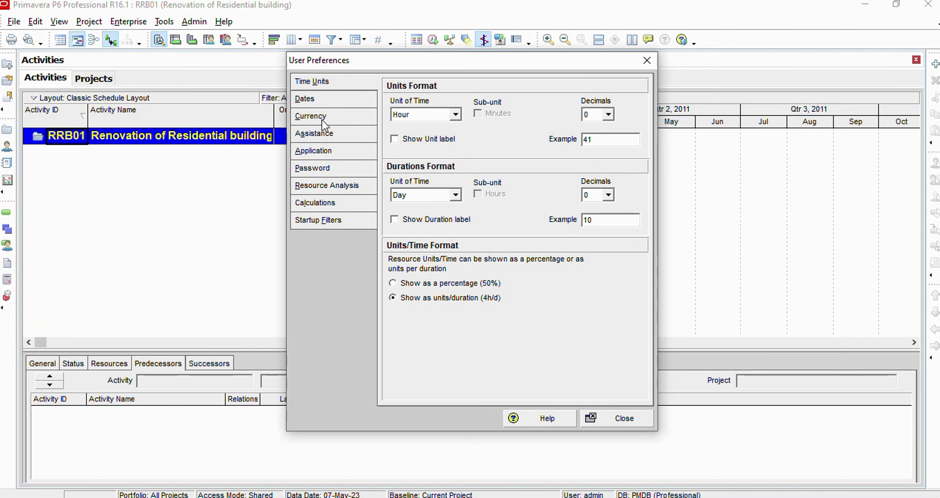
click(322, 122)
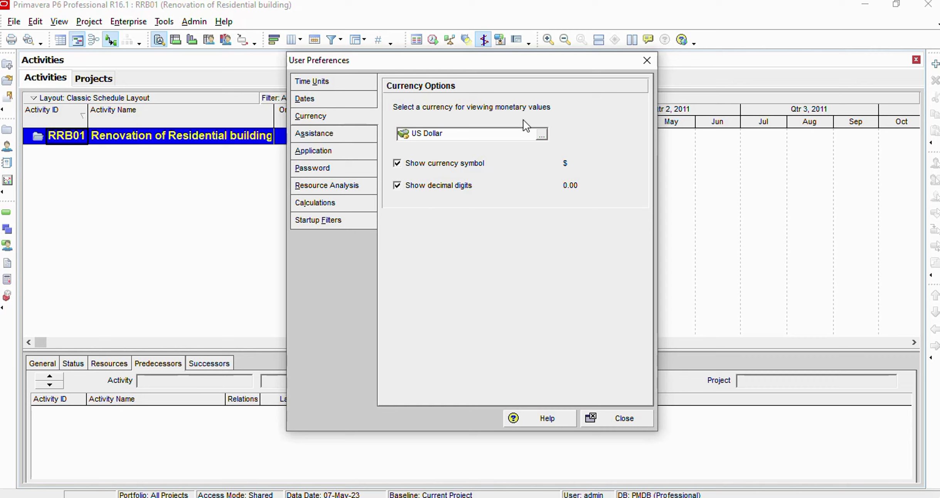
click(541, 135)
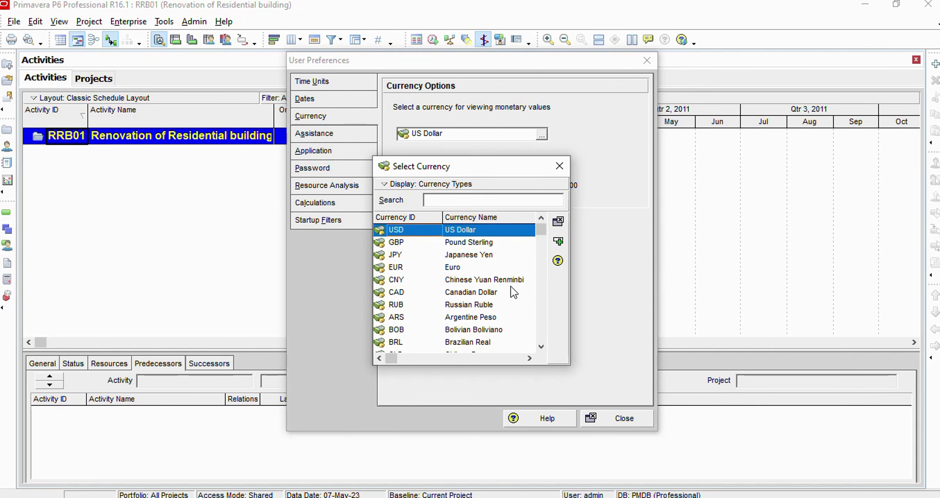
drag(540, 231, 539, 346)
click(462, 342)
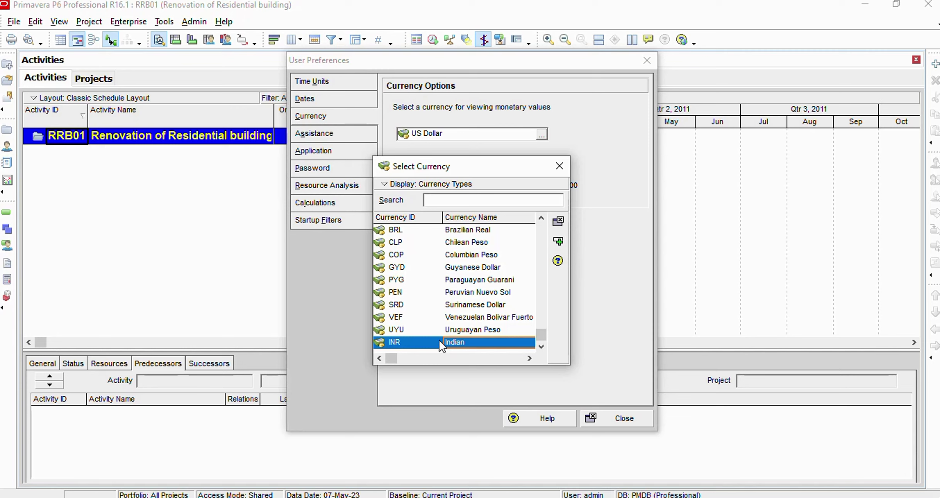
click(558, 241)
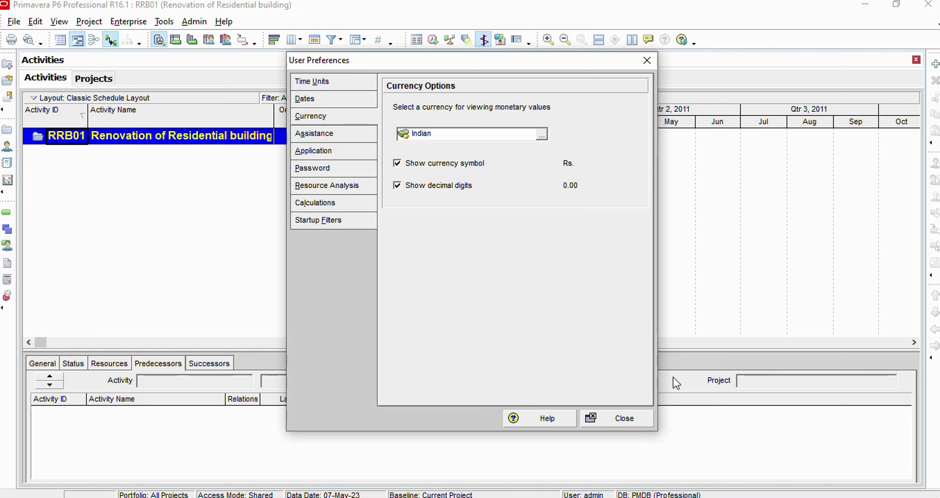
click(629, 425)
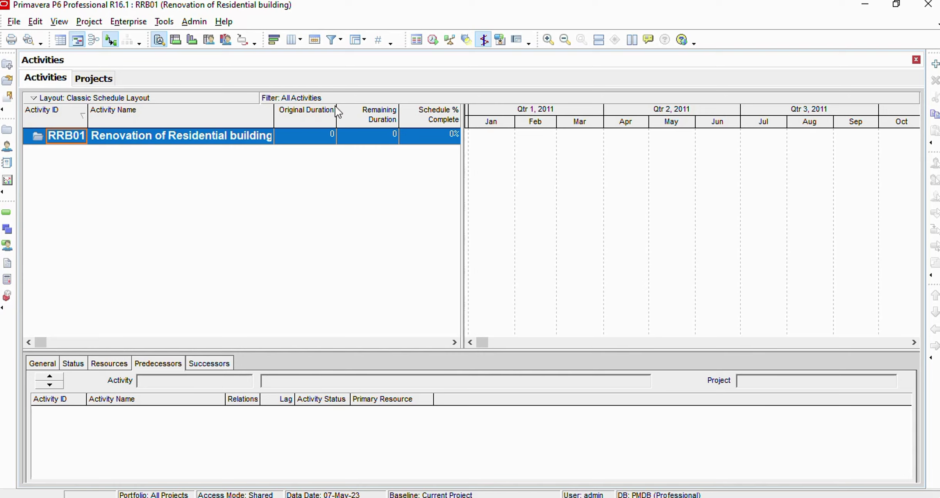
Step: Review the user preference currency for viewing monetary values, find INR in the currency list, and close the preferences without changing it
click(189, 24)
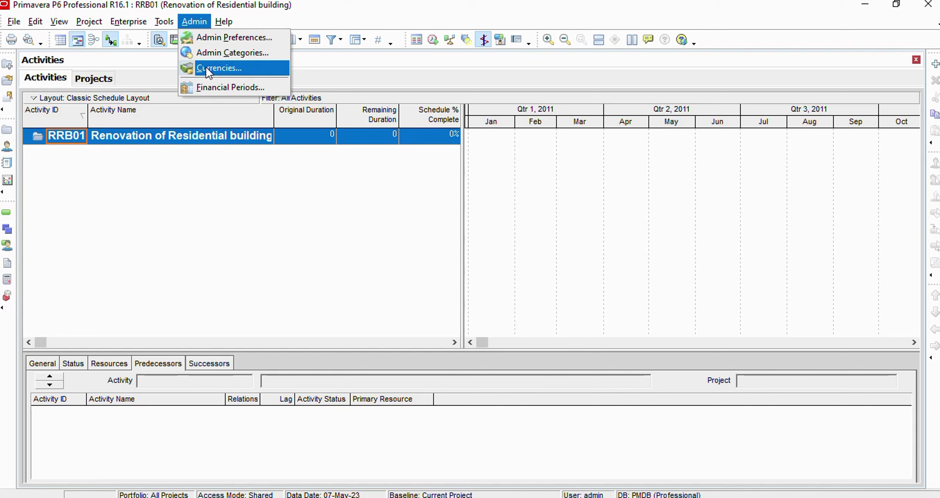
mouse_move(35, 23)
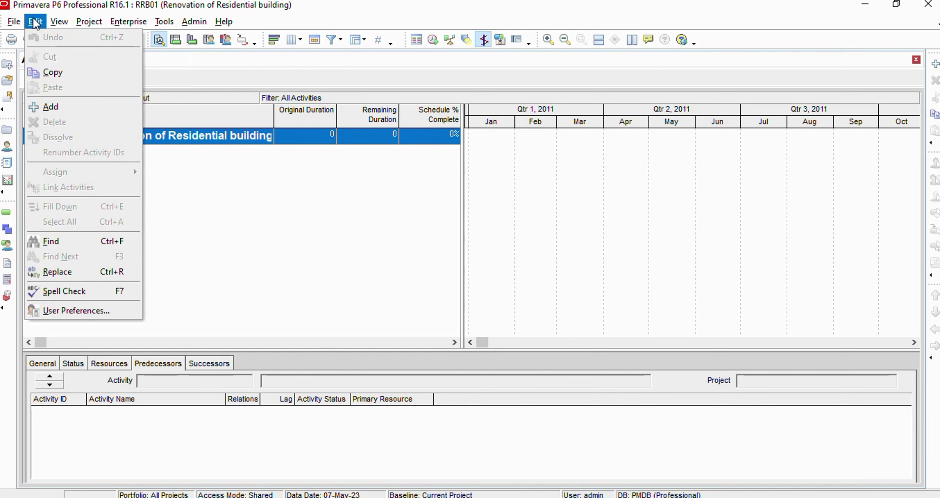
click(77, 311)
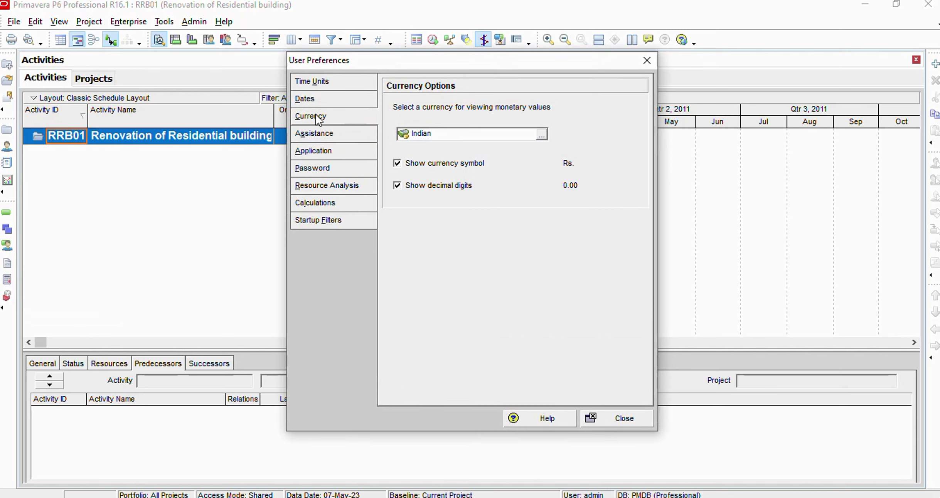
click(542, 135)
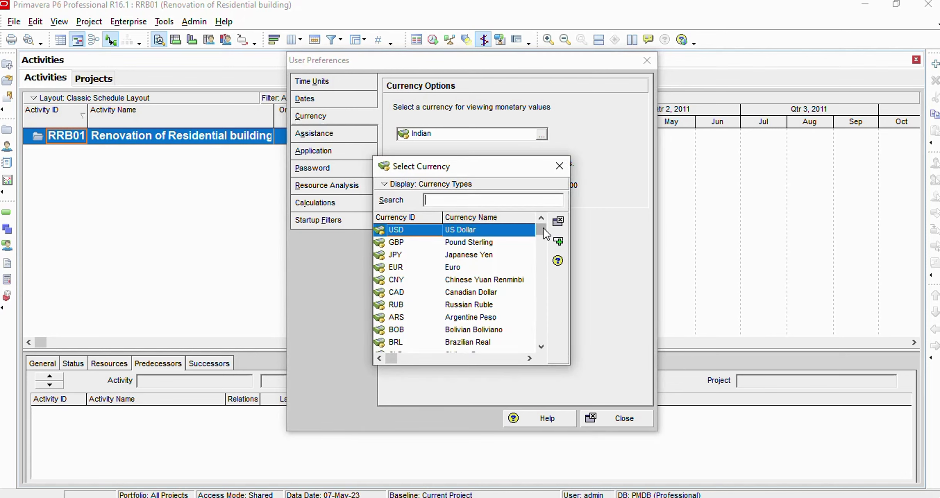
drag(543, 227, 545, 361)
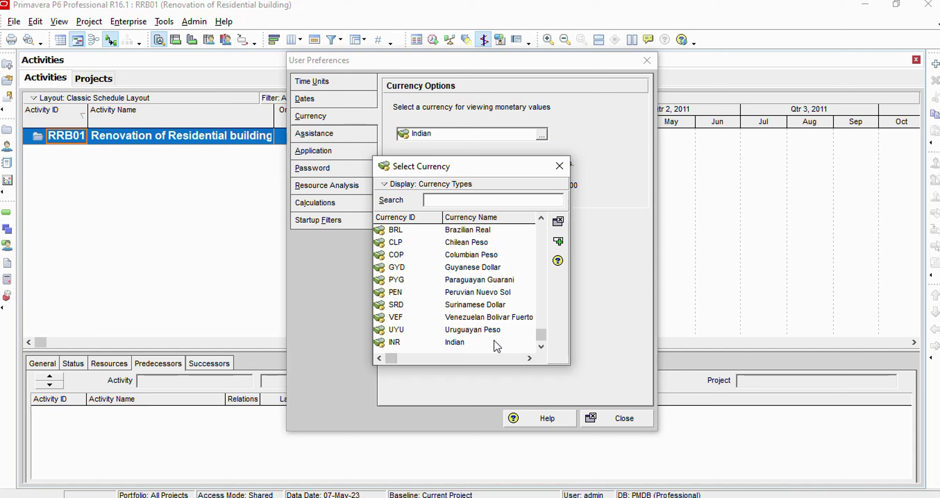
click(466, 344)
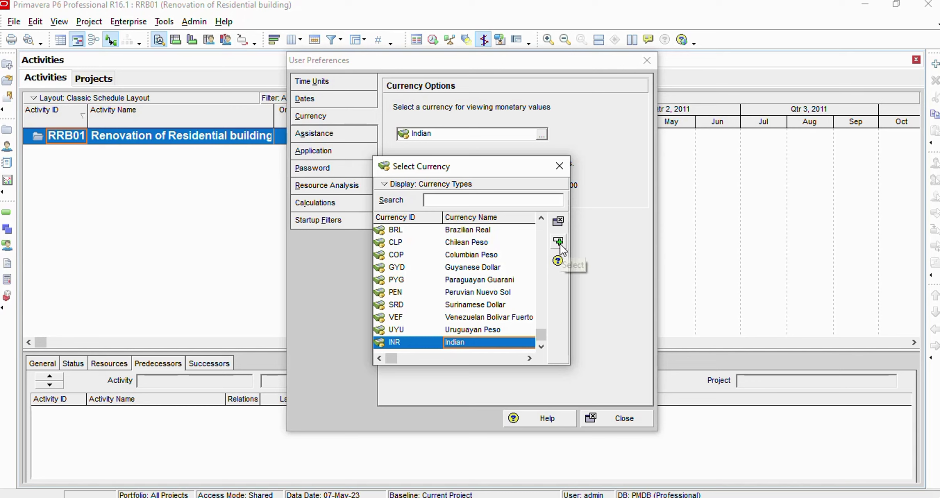
click(559, 168)
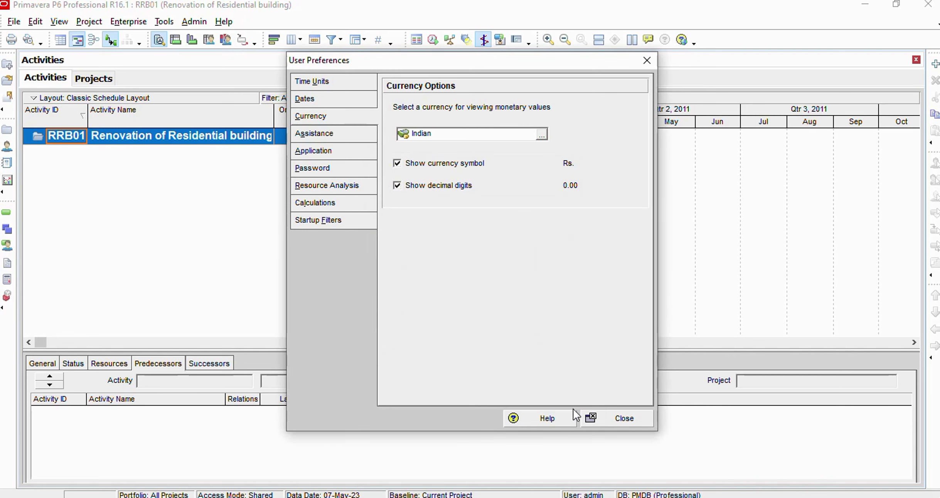
click(616, 418)
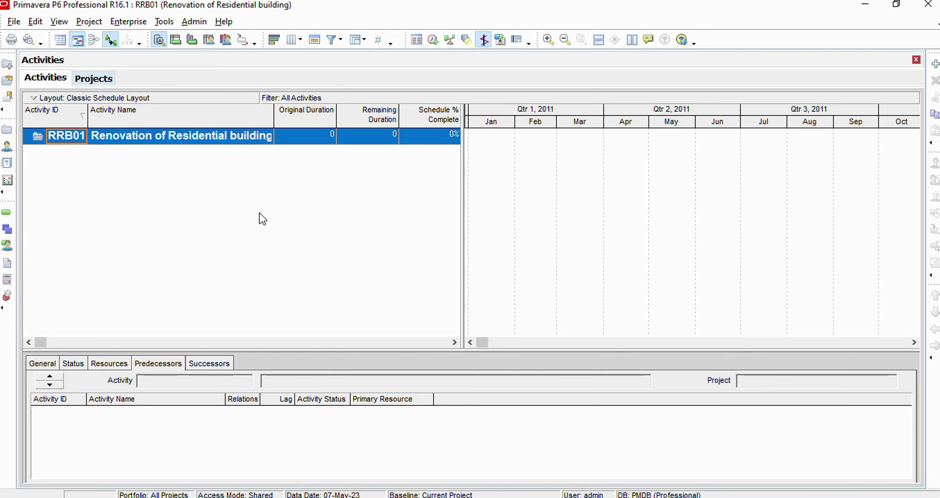
Step: Add a global calendar copied from the 5x10 calendar and name it 6X9
click(49, 365)
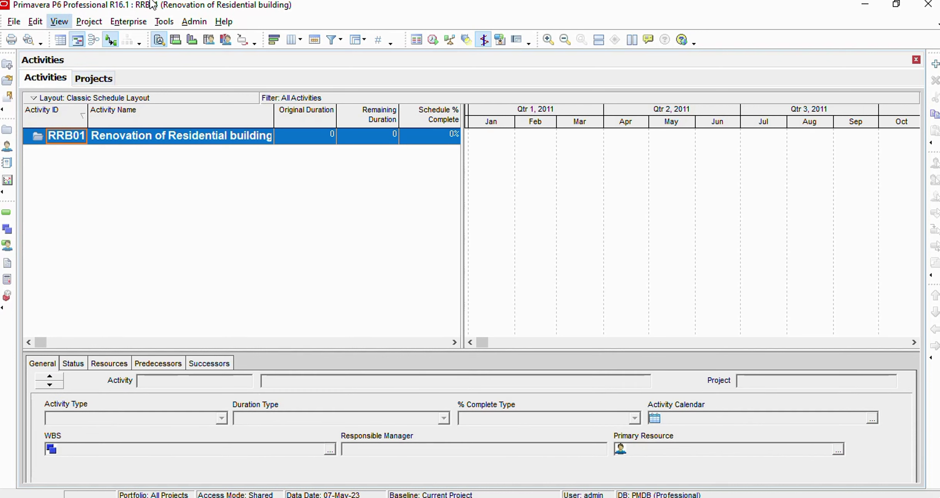
click(96, 22)
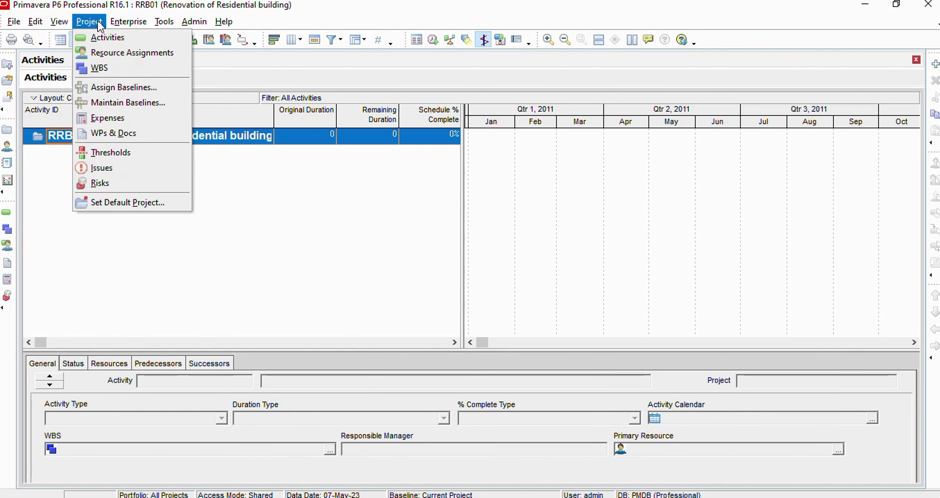
mouse_move(121, 21)
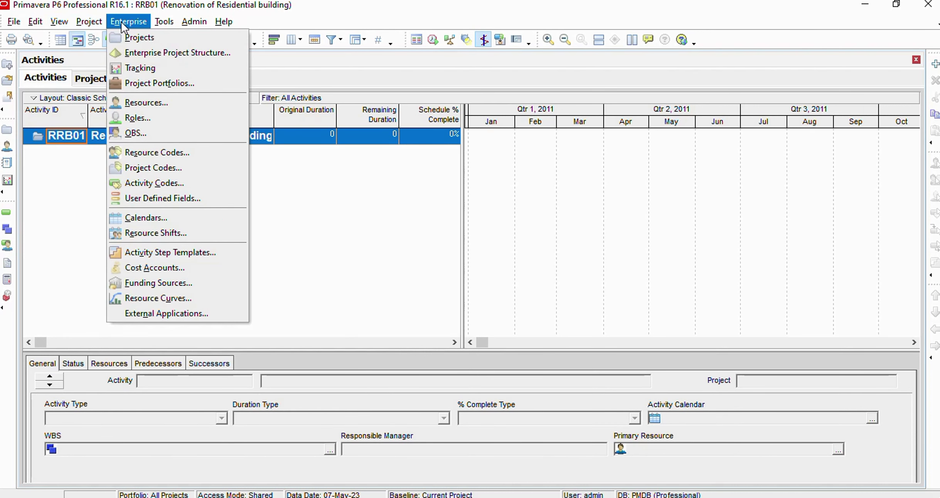
click(182, 221)
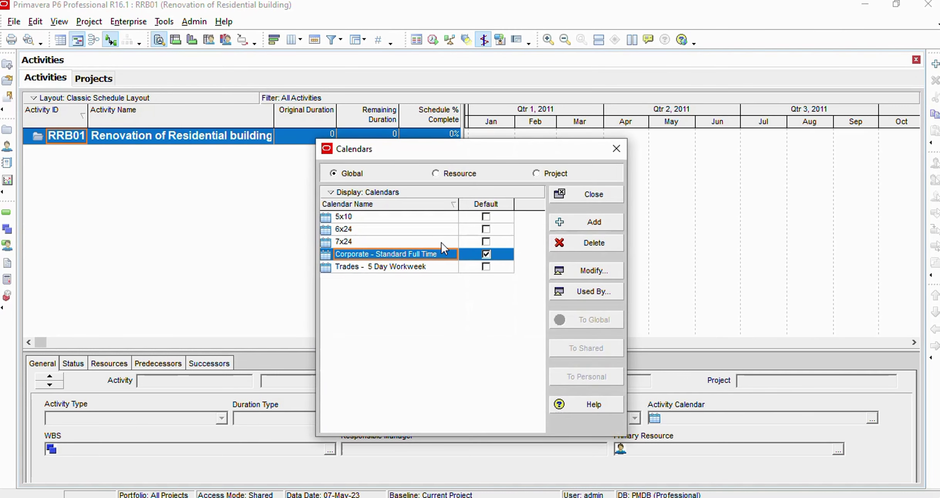
drag(420, 150, 377, 86)
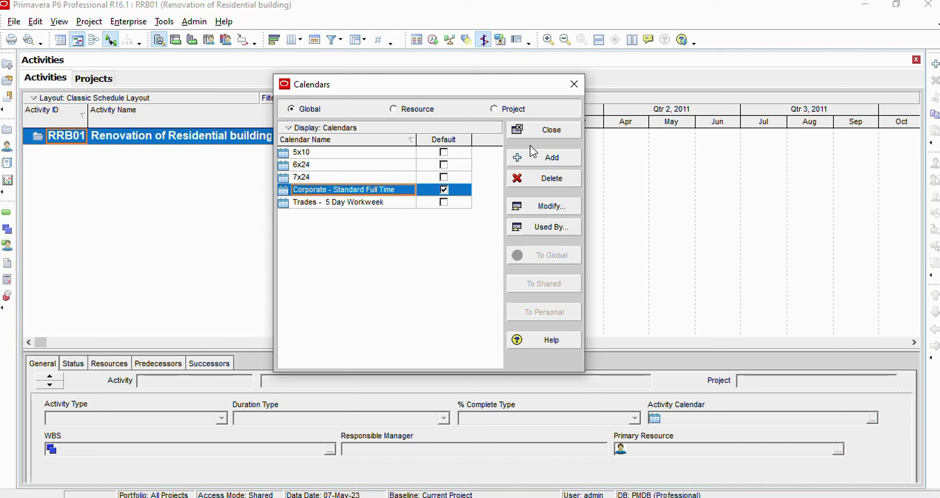
click(552, 158)
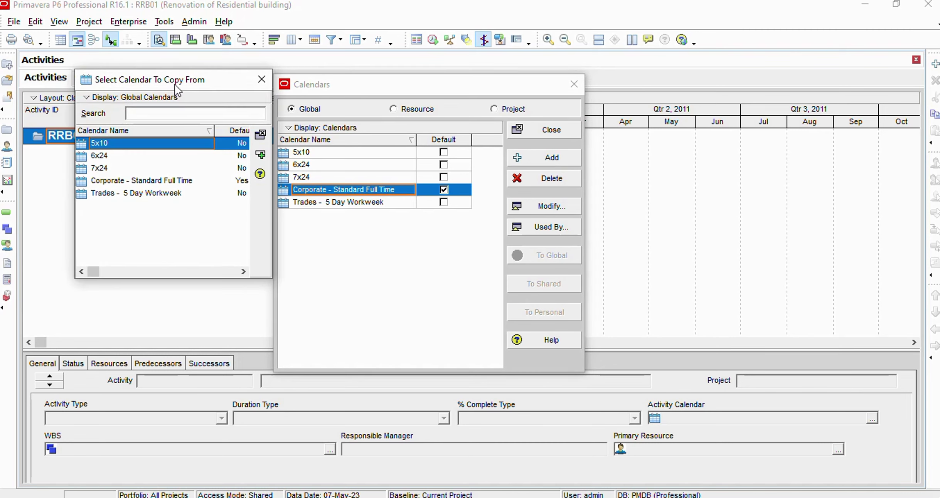
drag(175, 85, 386, 105)
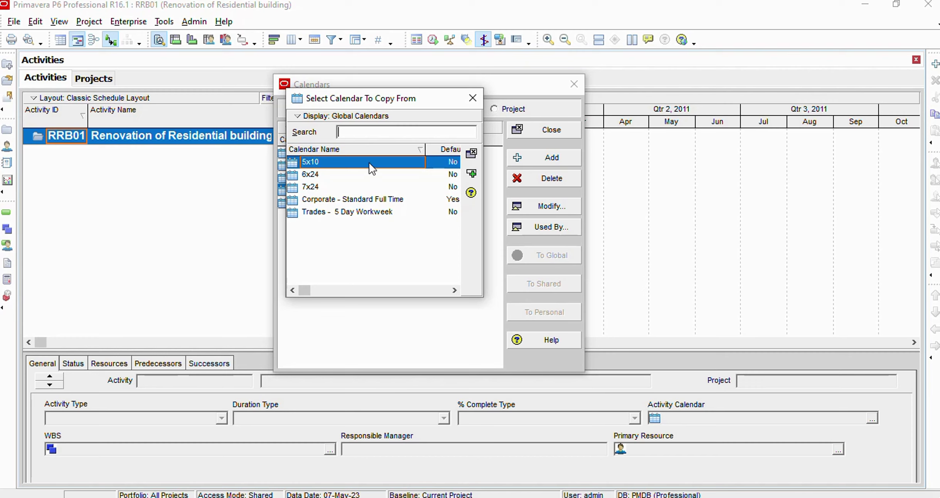
click(473, 176)
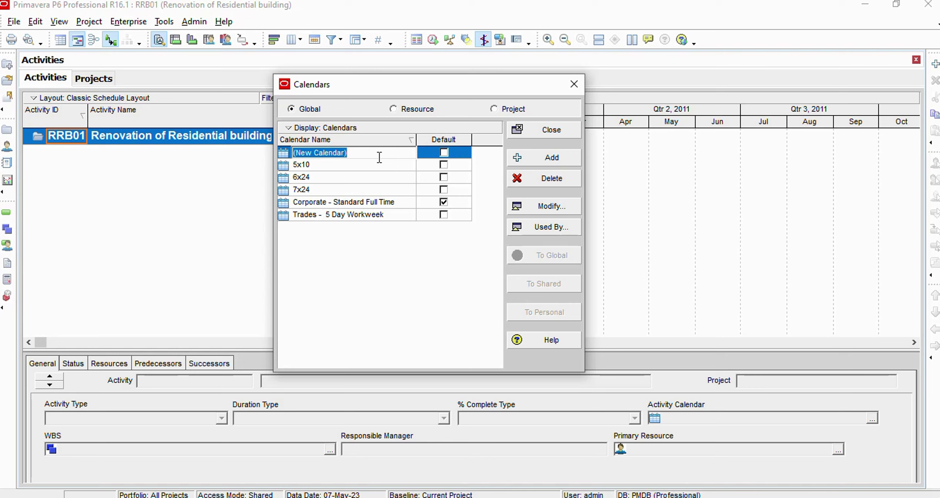
text(6)
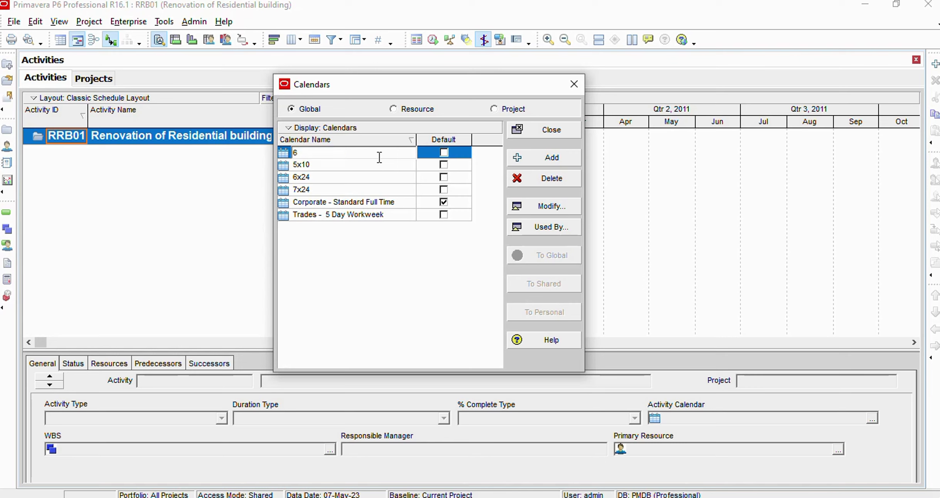
text(X9)
Step: Open the 6X9 calendar for modification, switch it to detailed work hours per day, and open its standard weekly hours
click(552, 208)
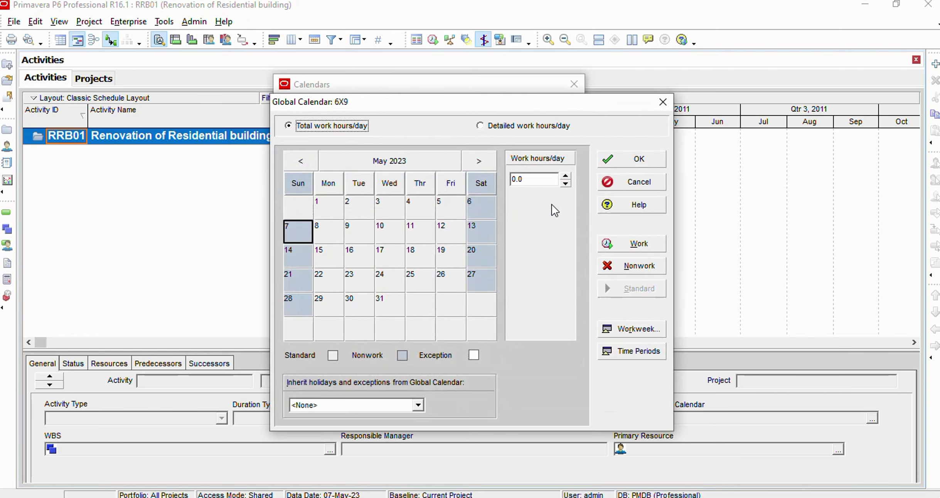
drag(445, 103, 390, 68)
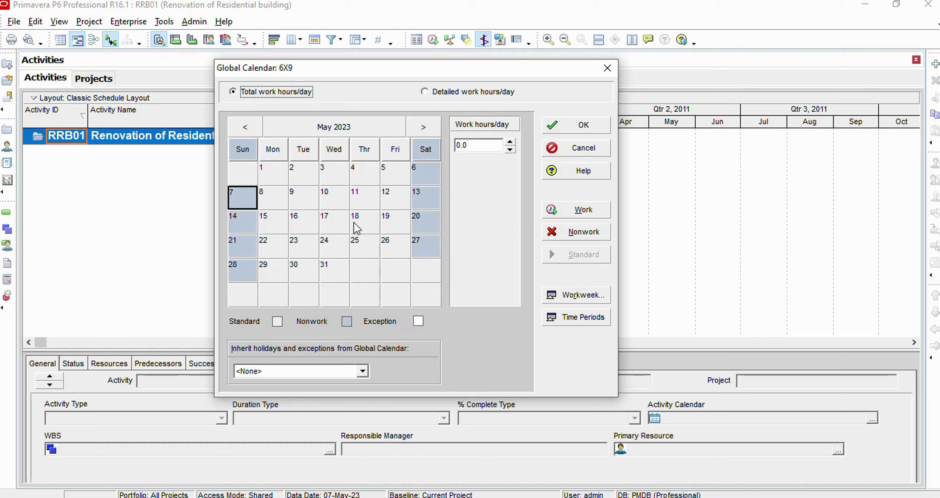
drag(361, 79, 383, 79)
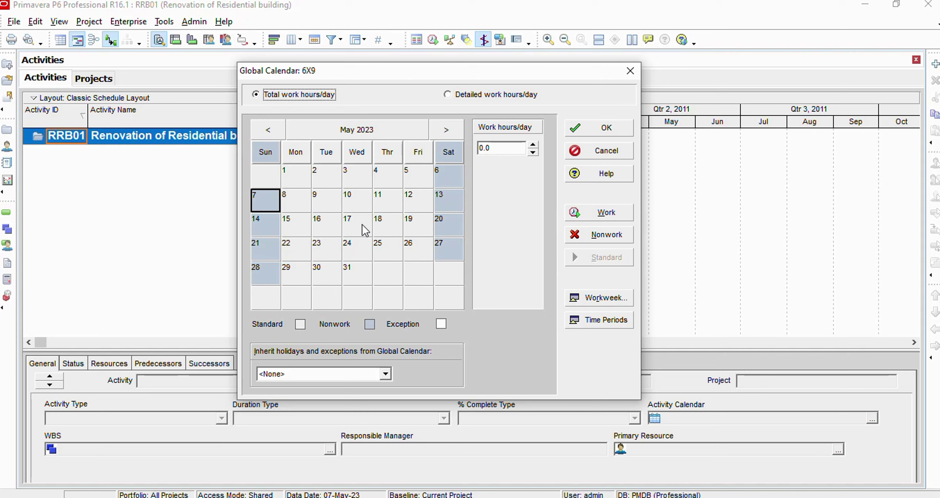
click(451, 96)
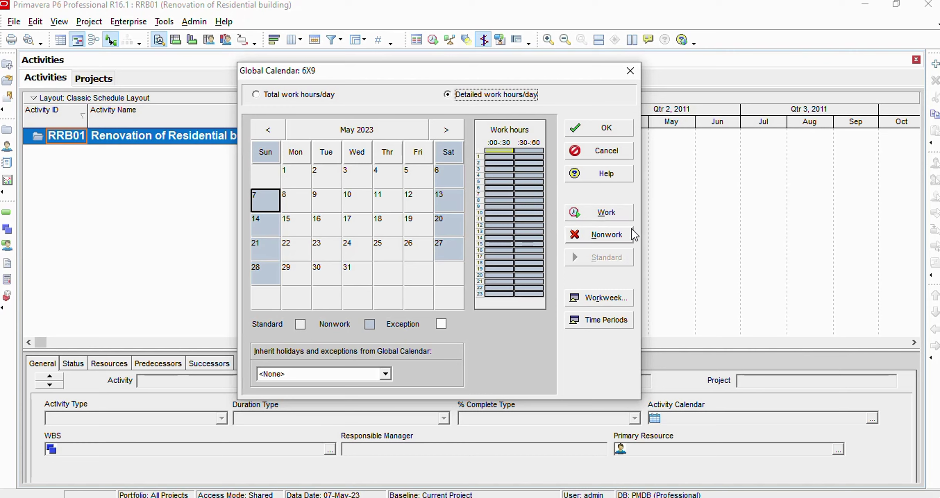
click(609, 300)
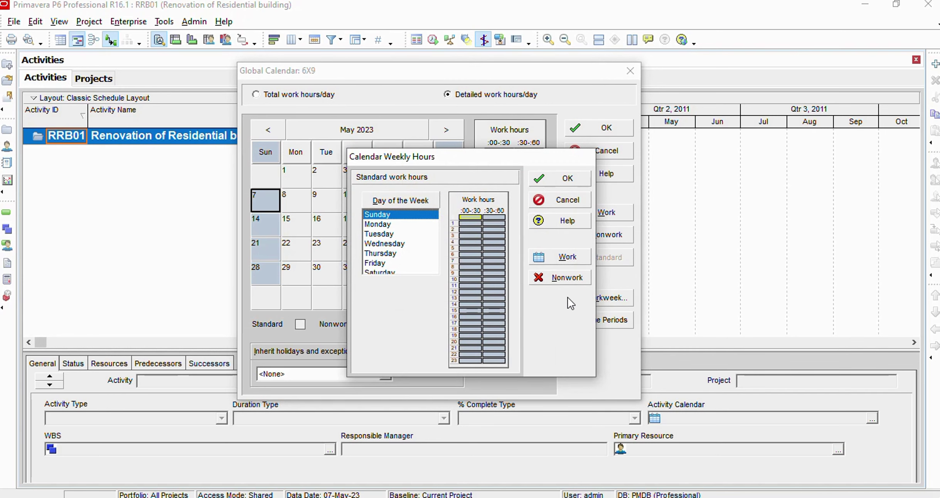
drag(443, 159, 397, 84)
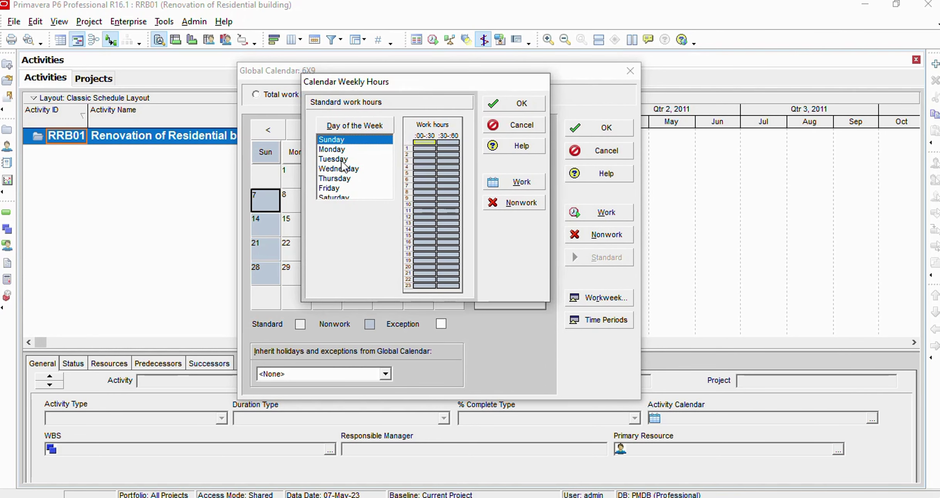
Step: Set 8:00 to 17:00 as work hours for Monday through Saturday in the calendar's weekly hours
drag(332, 155, 335, 203)
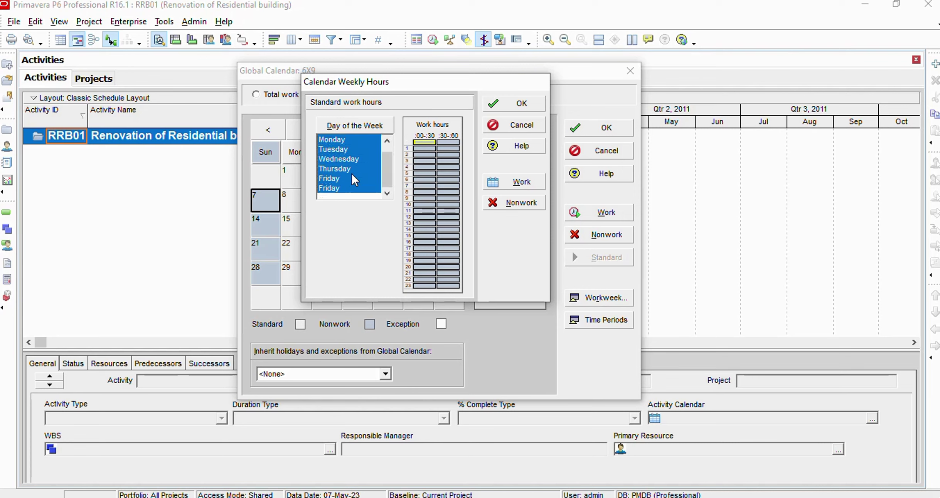
scroll(351, 172, up, 1)
click(325, 152)
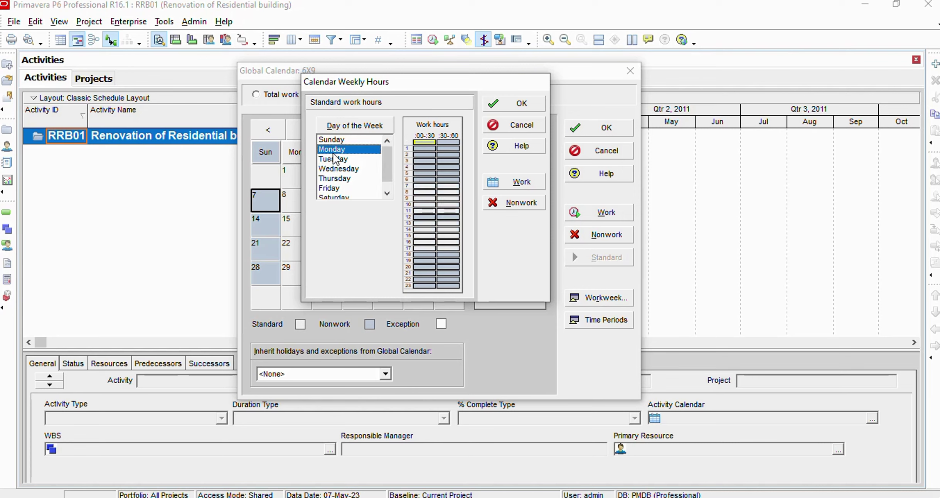
drag(329, 153, 329, 210)
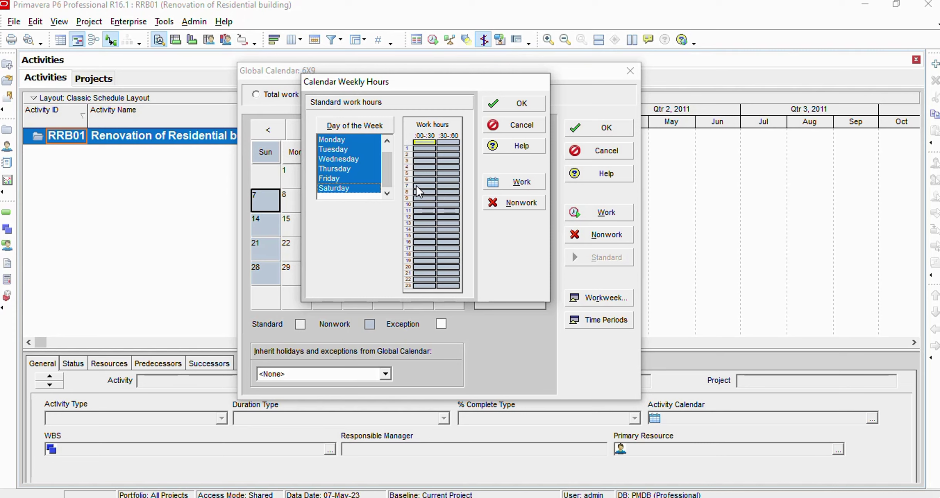
drag(417, 185, 456, 223)
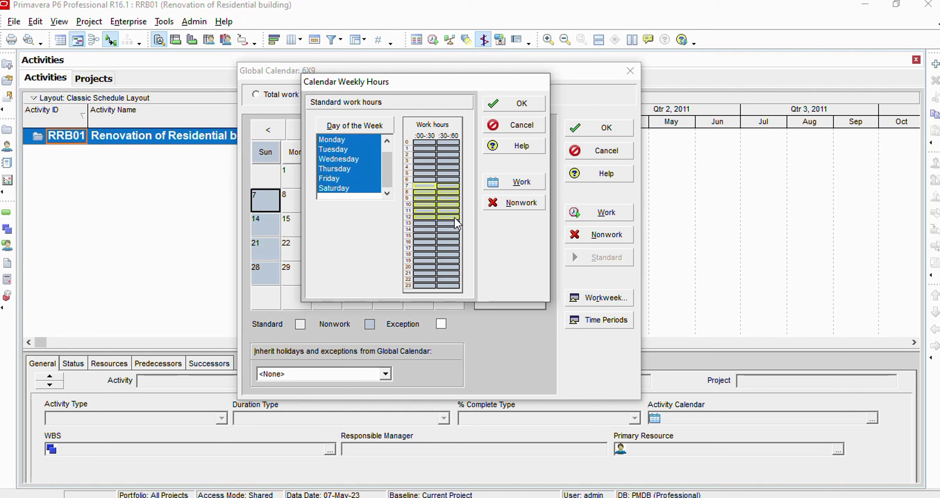
drag(455, 218, 455, 231)
click(415, 194)
drag(415, 197, 455, 247)
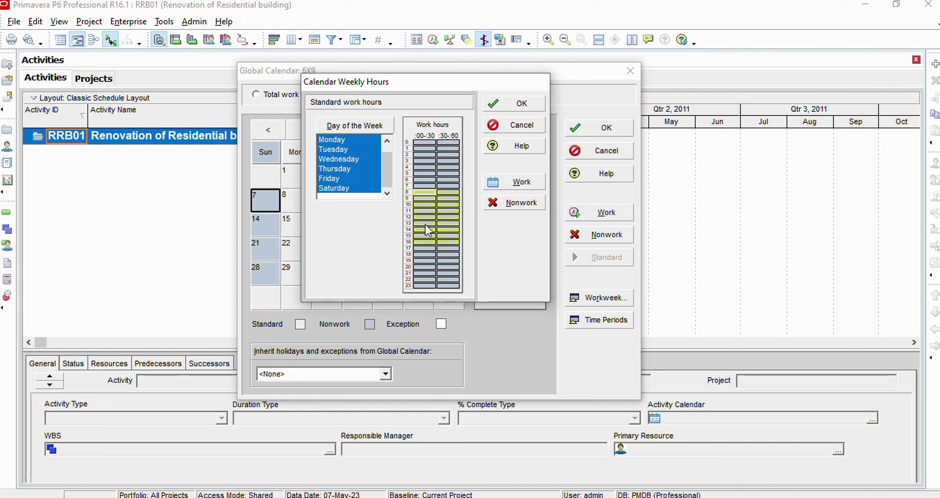
click(414, 193)
drag(413, 195, 450, 238)
mouse_move(453, 244)
mouse_down()
mouse_move(456, 252)
mouse_move(454, 242)
mouse_up()
click(507, 189)
click(425, 273)
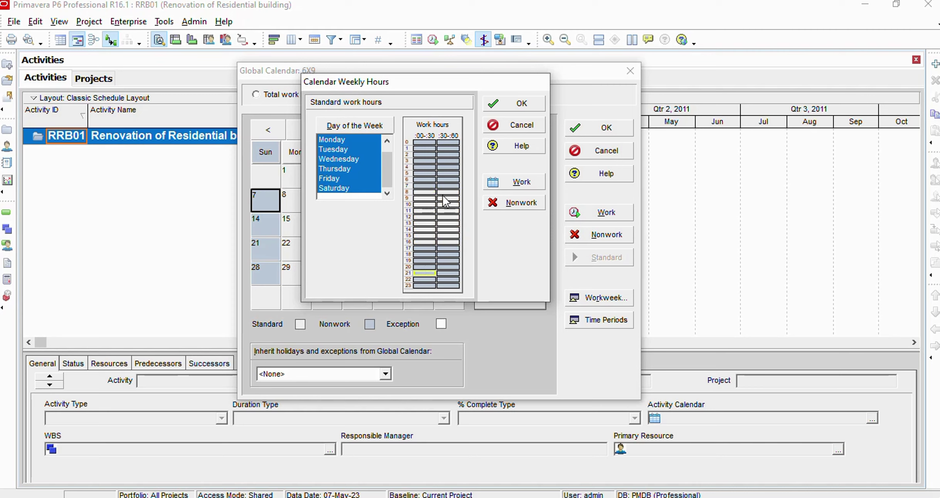
Step: Make 13:00 to 14:00 nonwork time for Monday through Saturday and accept the weekly hours
drag(423, 223, 442, 224)
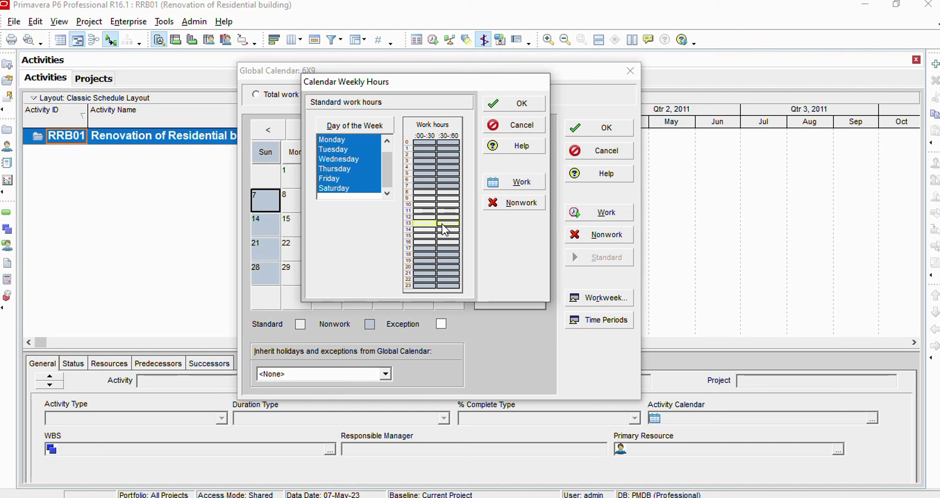
click(513, 209)
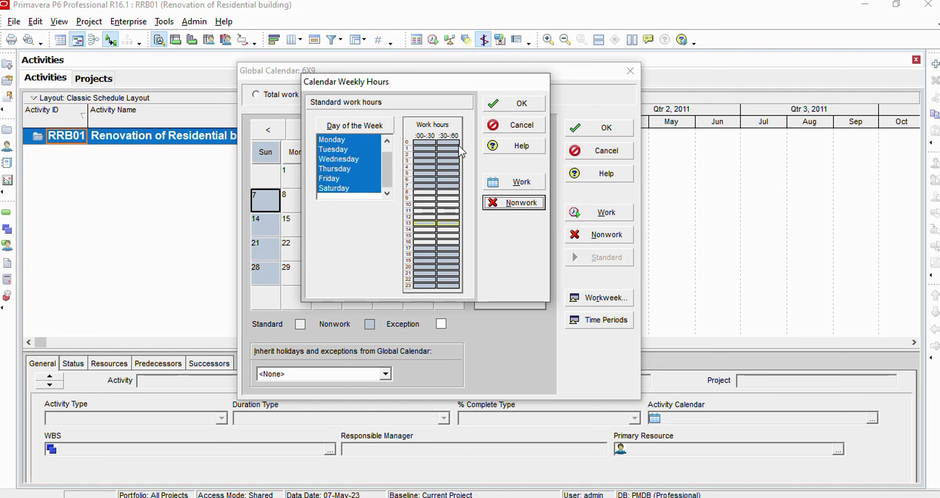
click(518, 104)
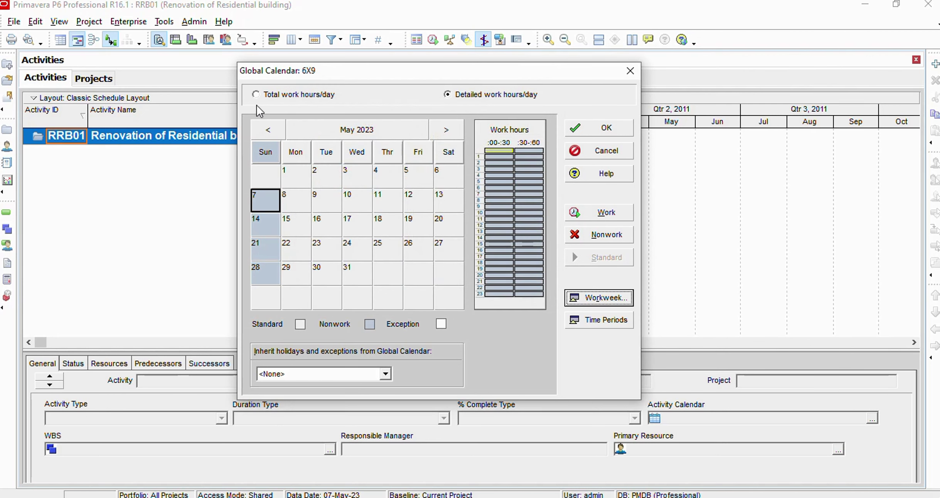
Step: Check the total and detailed work hours of Monday 8 May 2023 in the 6X9 calendar
click(270, 97)
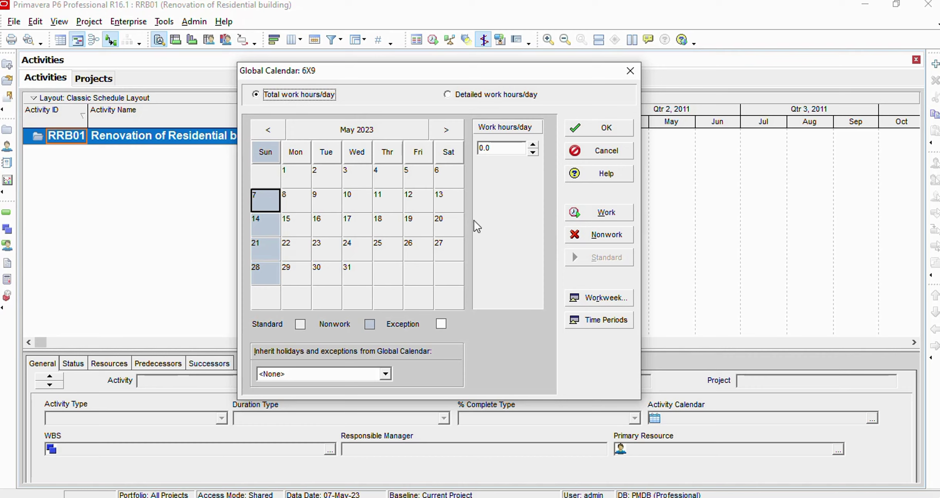
click(299, 206)
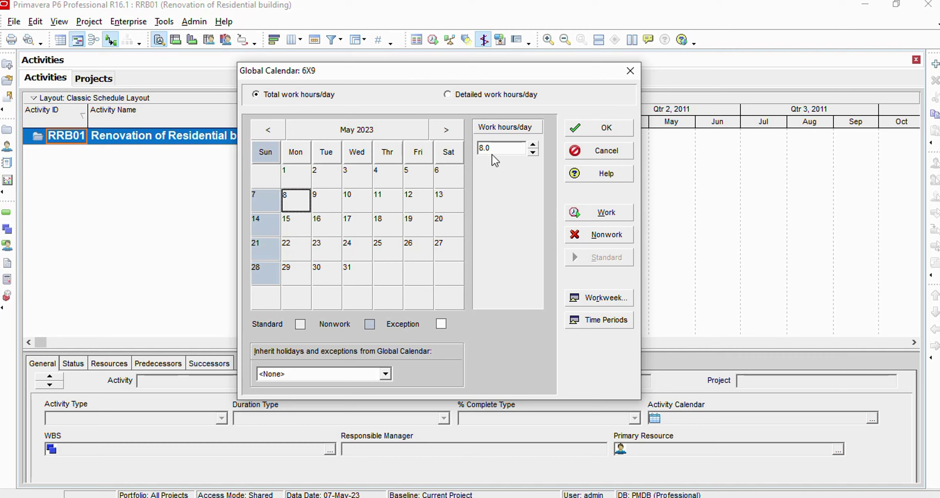
click(447, 94)
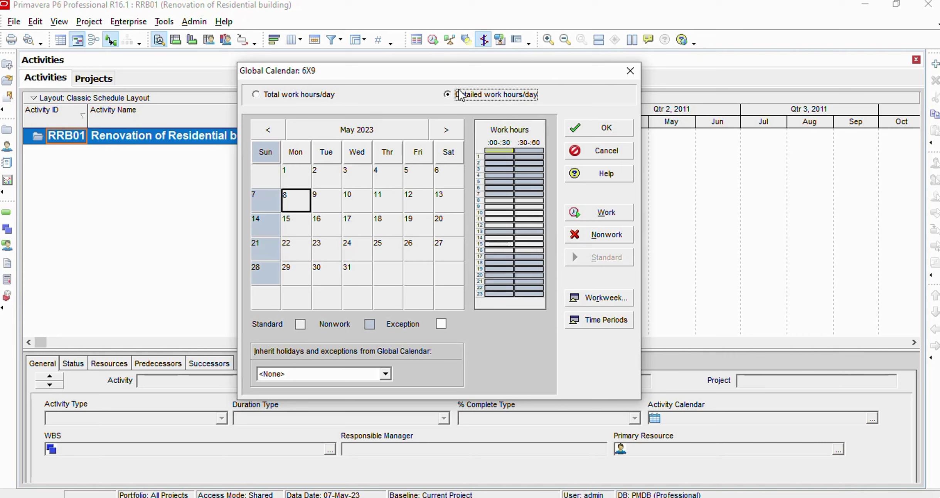
Step: Add 17:00 to 18:00 as work time for Monday through Saturday in the 6X9 calendar's weekly hours and accept them
click(604, 297)
click(377, 224)
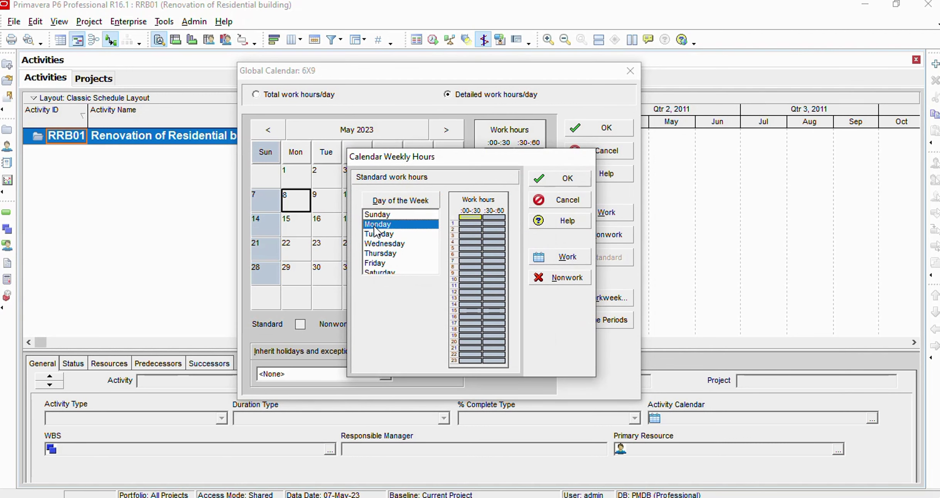
drag(376, 231, 378, 279)
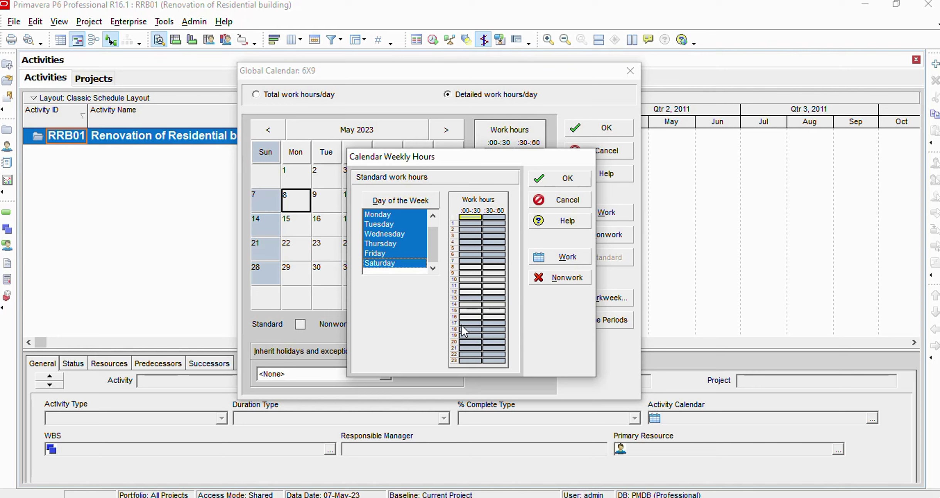
drag(461, 324, 494, 323)
click(569, 256)
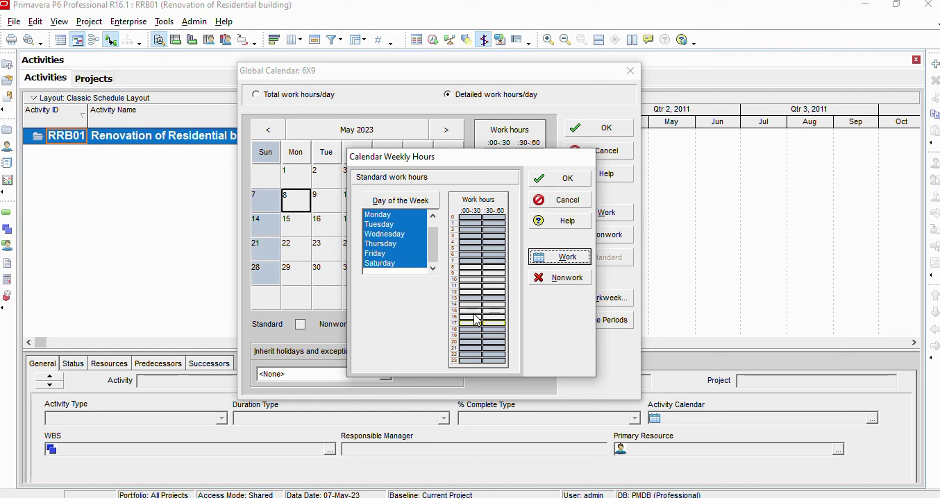
click(554, 183)
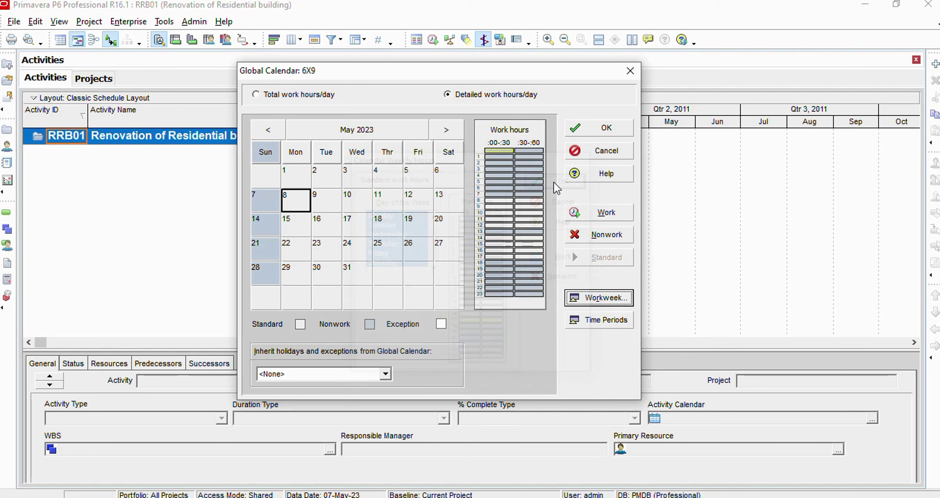
Step: Check the total work hours per day for 9, 7 and 8 May 2023 in the 6X9 calendar
click(265, 99)
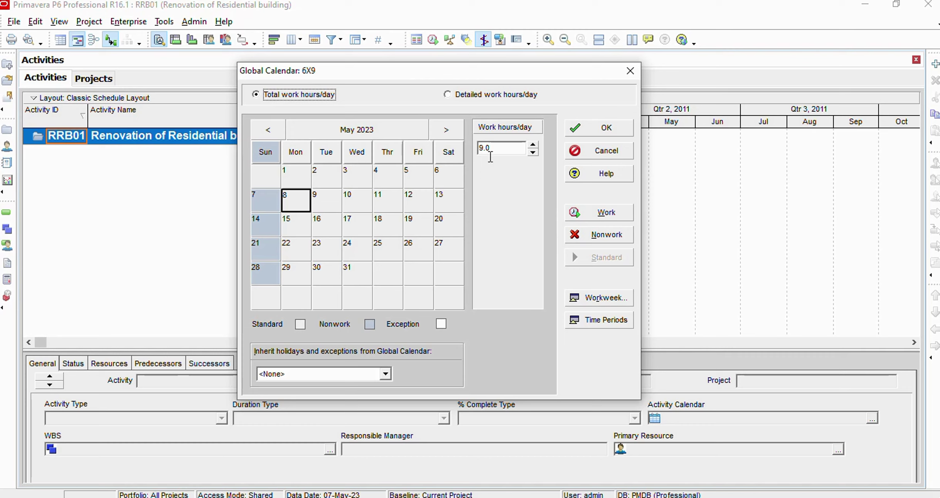
click(330, 202)
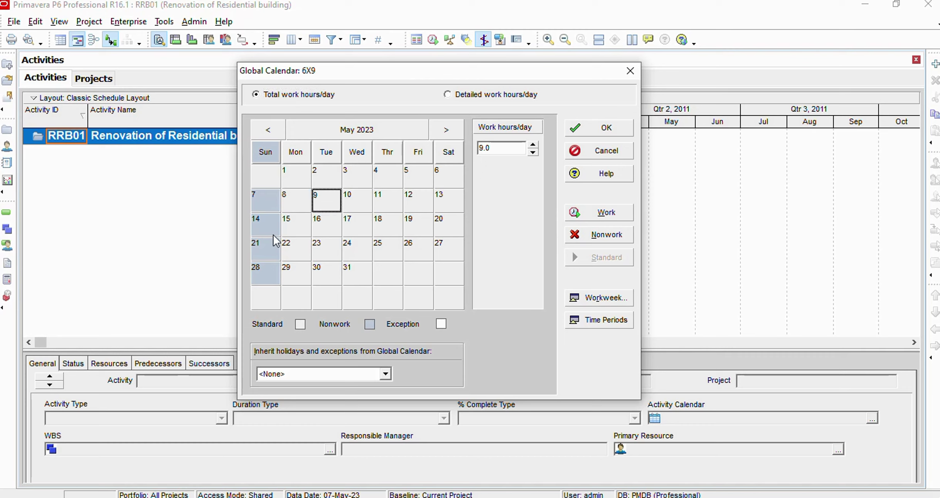
click(264, 209)
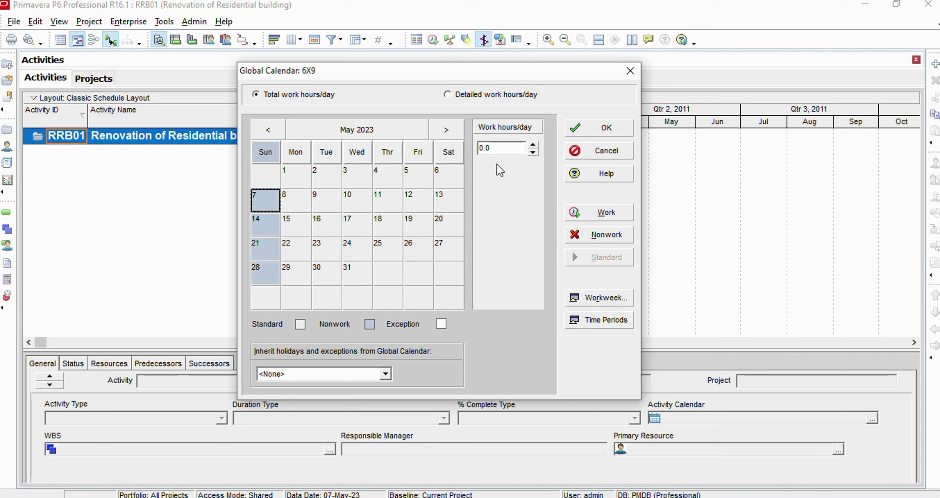
click(300, 206)
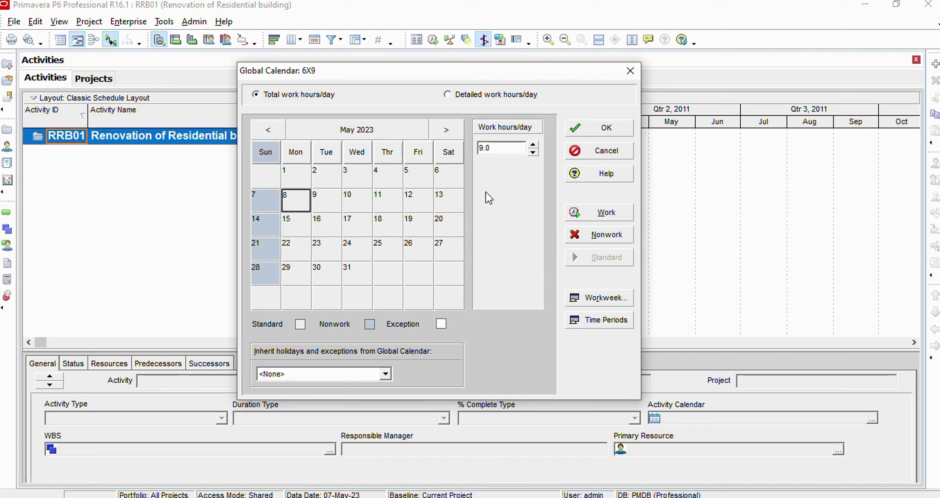
Step: Cancel the modification of the 6X9 calendar and return to the list of global calendars
click(602, 151)
click(436, 279)
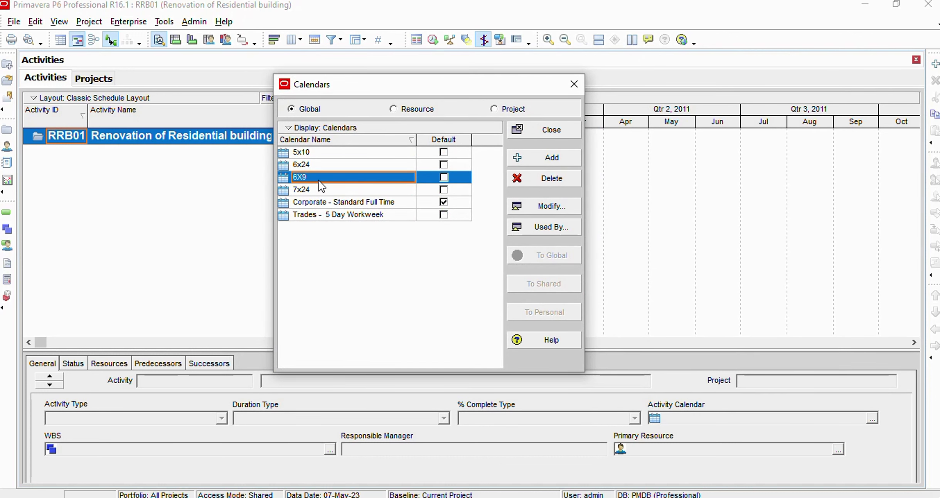
mouse_move(331, 91)
mouse_down()
mouse_move(397, 149)
mouse_move(340, 97)
mouse_up()
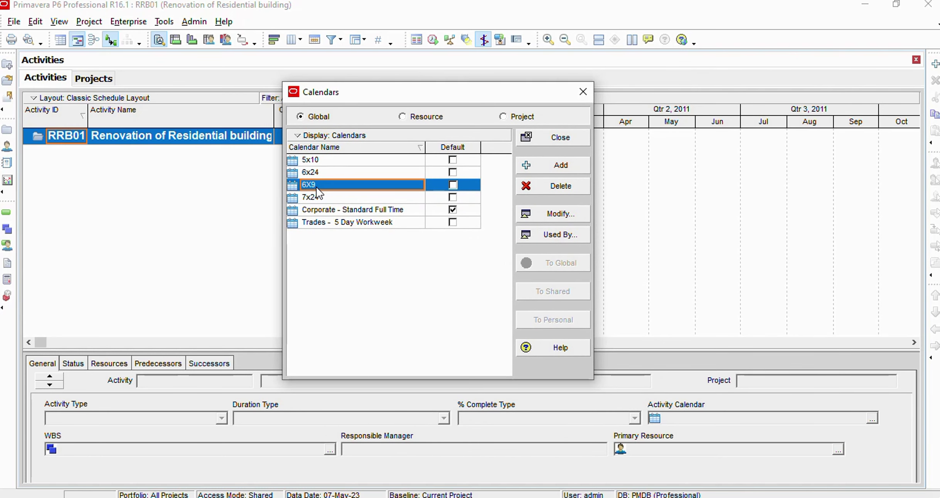
Step: Add a new global calendar copied from 5x10 and delete it again
click(559, 166)
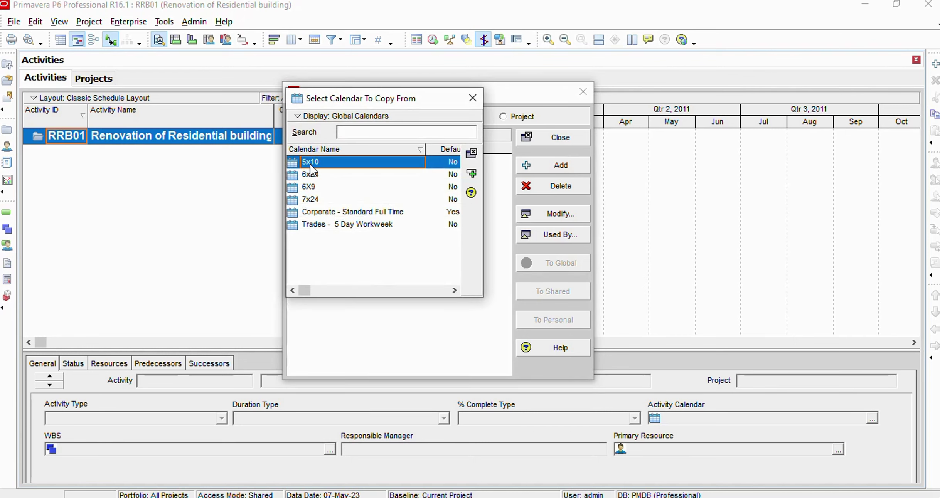
click(471, 174)
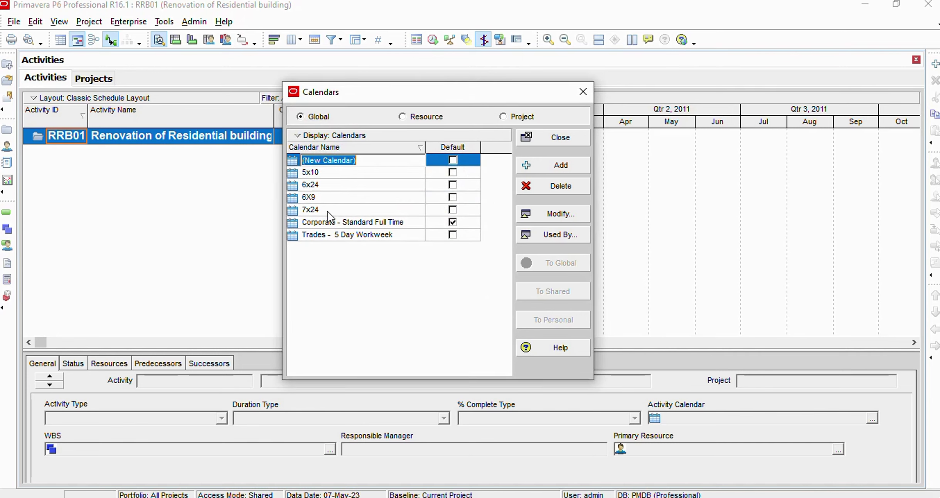
click(560, 186)
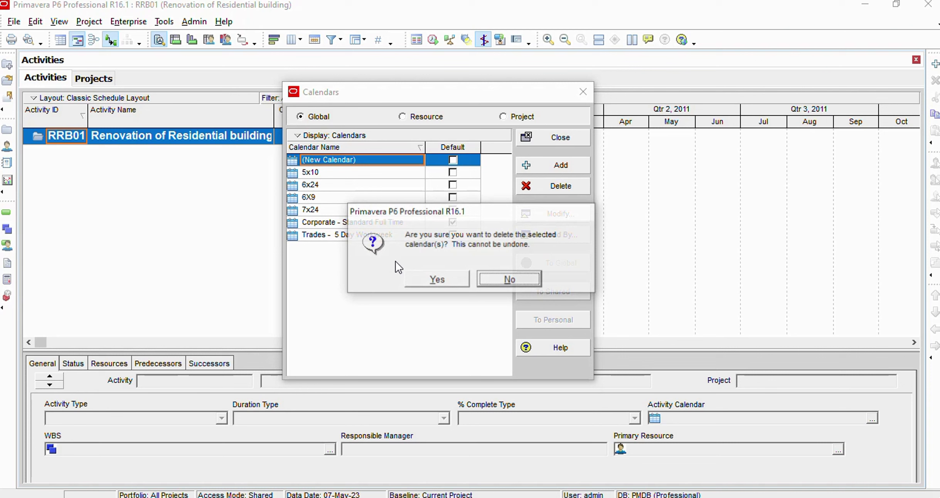
click(437, 279)
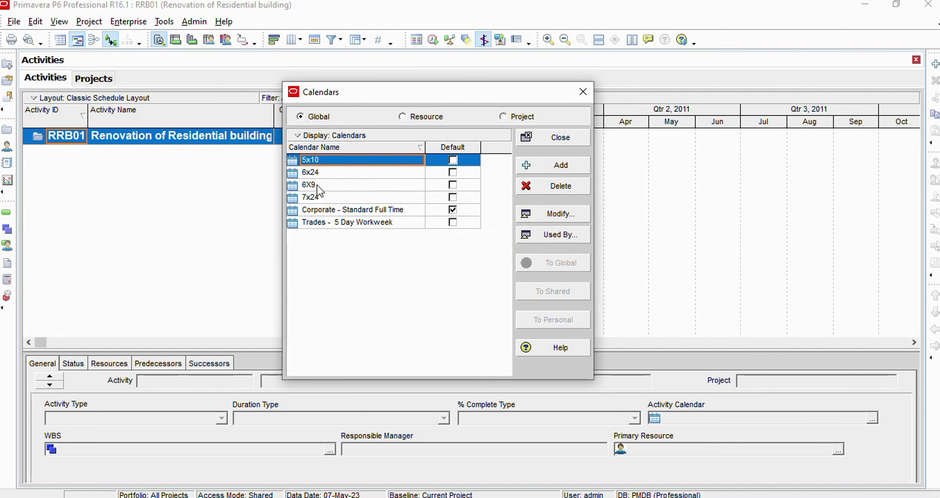
Step: Open the 6X9 calendar for modification with detailed work hours per day and bring up its standard weekly hours
click(317, 186)
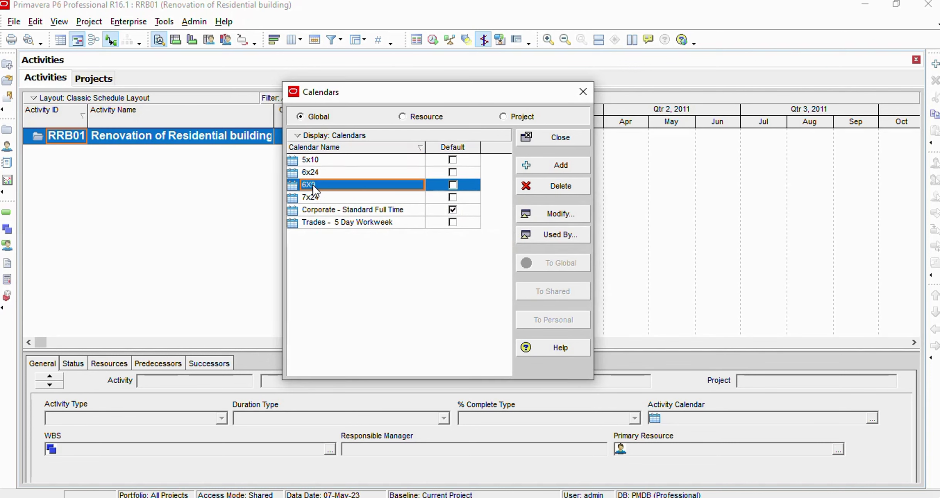
click(550, 217)
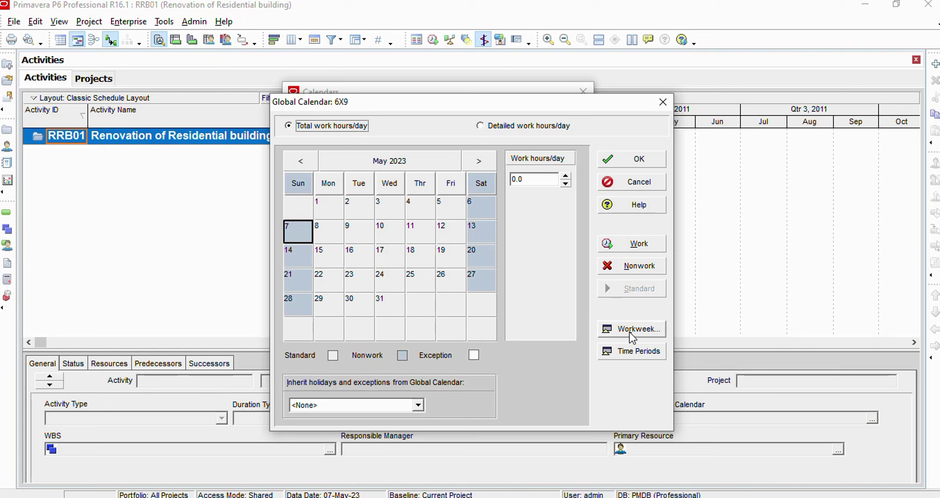
click(501, 126)
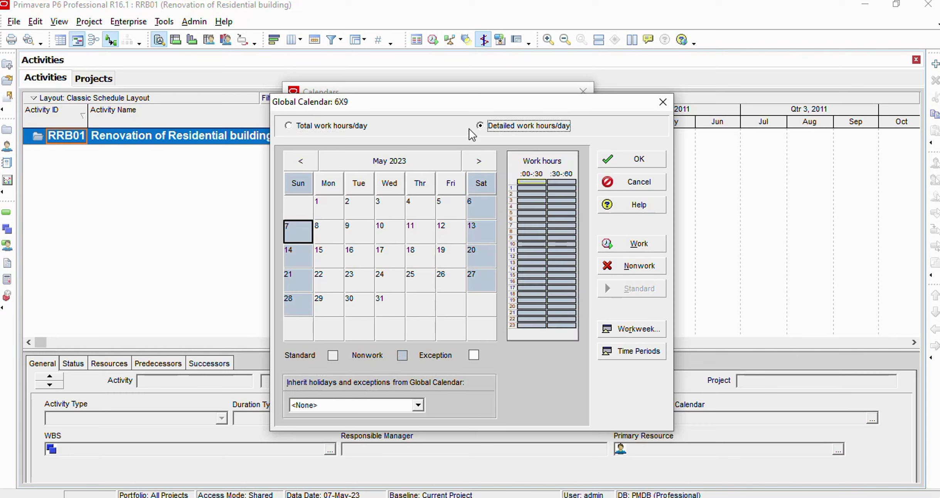
click(634, 331)
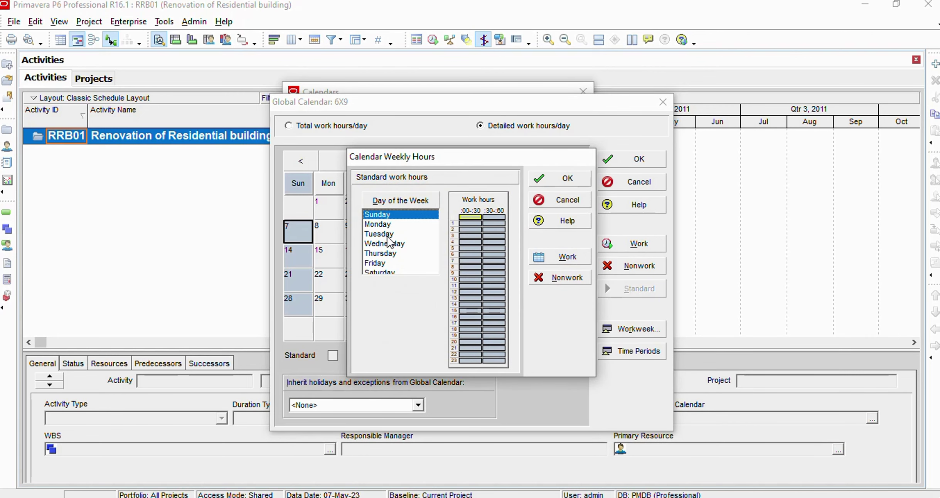
Step: Set 8:00 to 18:00 as work hours for Monday through Saturday in the weekly hours
drag(385, 225, 385, 275)
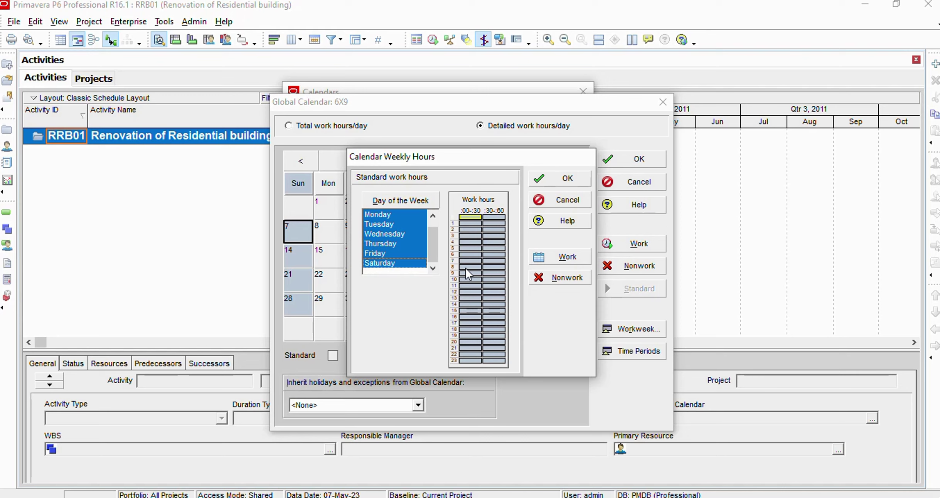
drag(463, 267, 498, 331)
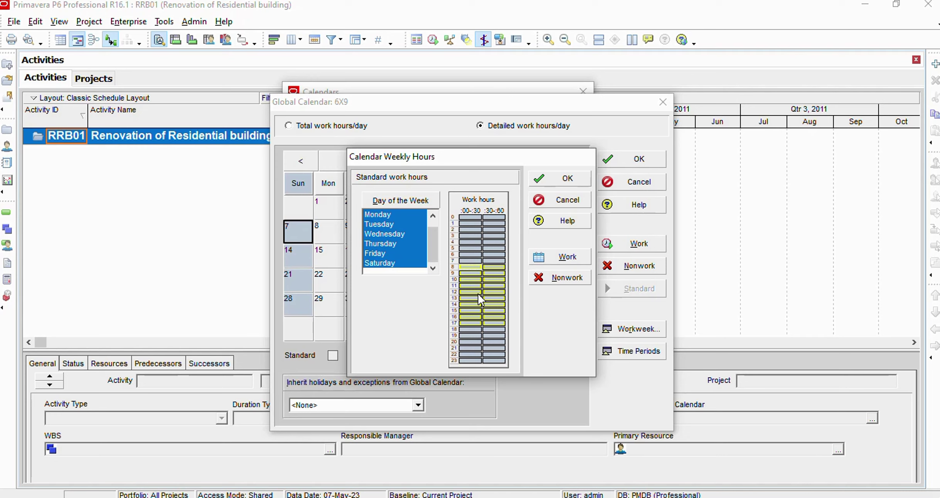
click(562, 260)
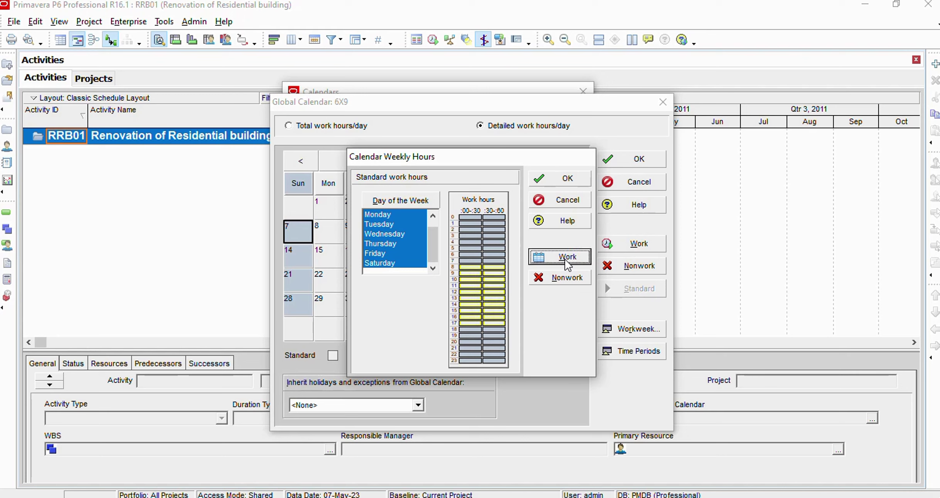
Step: Make the 13:00 to 14:00 break nonwork time for Monday through Saturday and accept the weekly hours
click(468, 298)
drag(467, 299, 496, 300)
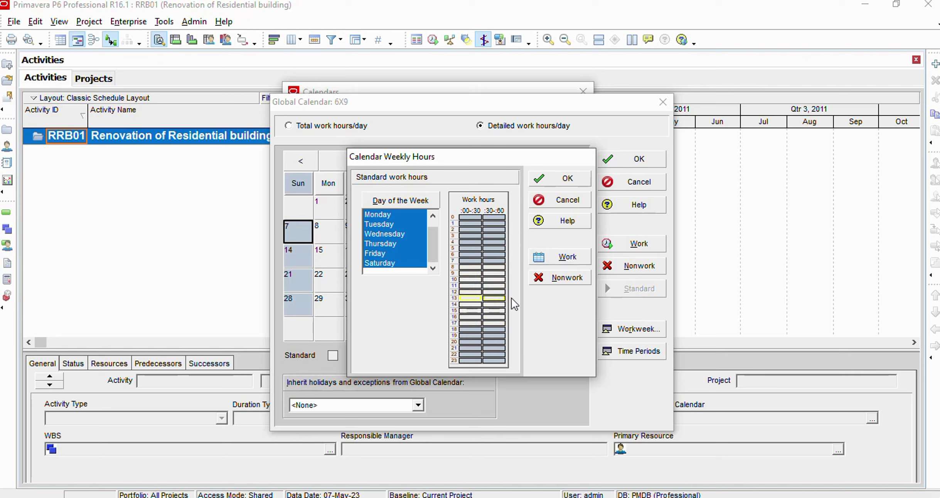
click(551, 278)
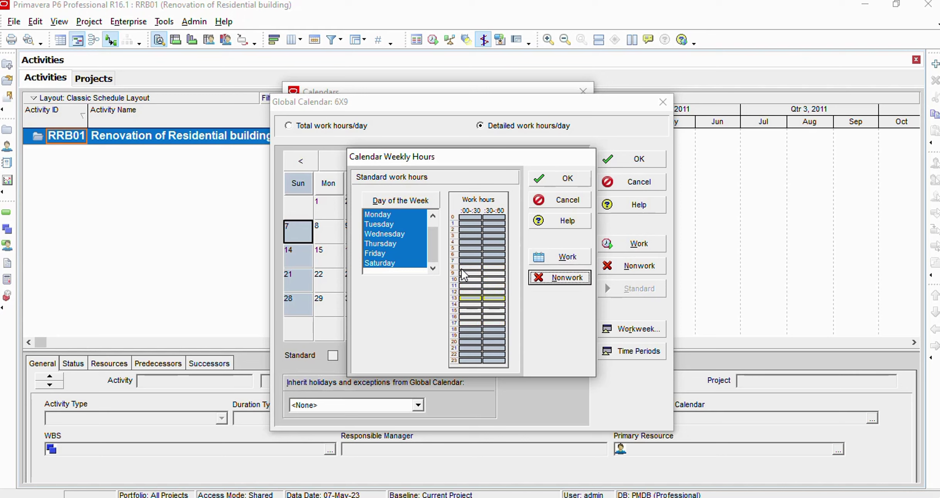
click(571, 181)
Step: Check the total work hours of Tuesday 9 May 2023 and the calendar's hours per time period
click(318, 131)
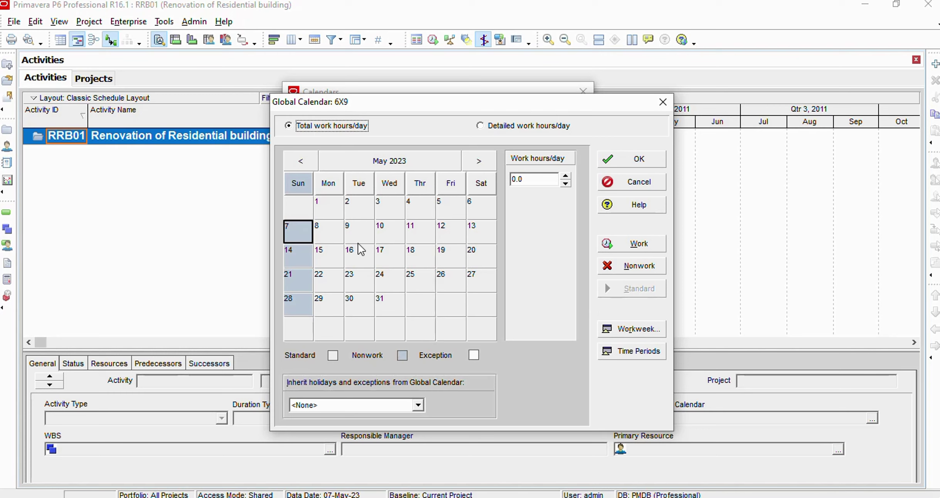
click(358, 233)
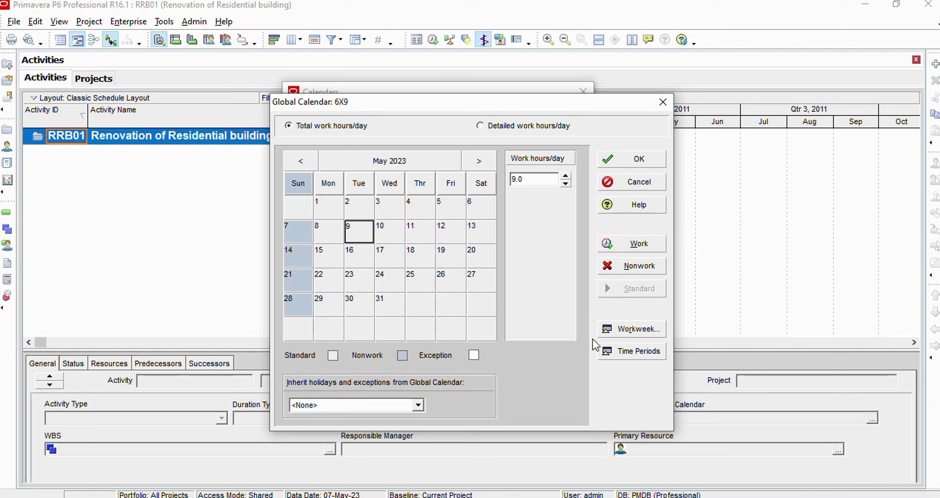
click(640, 351)
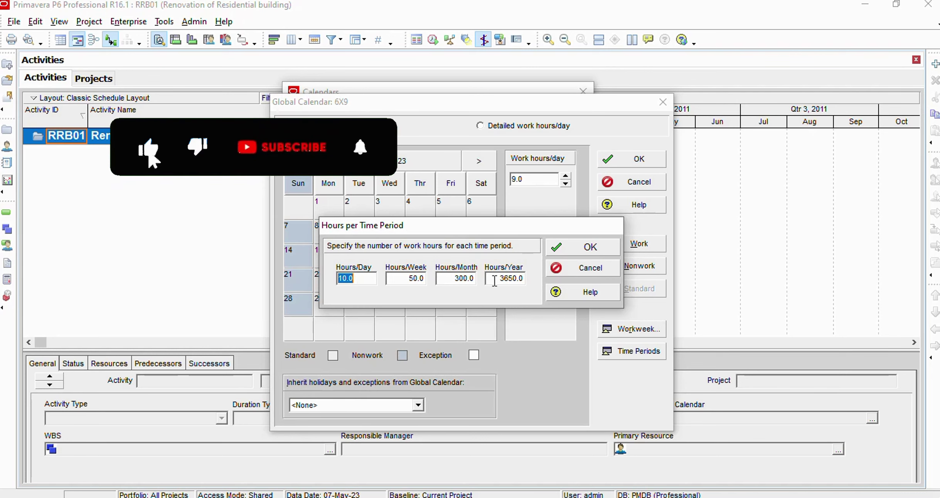
click(583, 249)
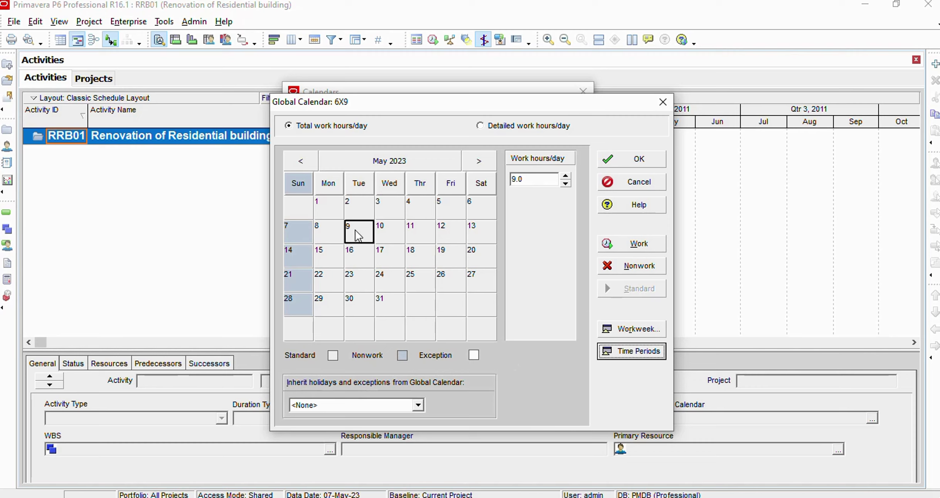
Step: Make 14:00 to 18:00 nonwork time on Wednesday 10 May 2023 as a calendar exception
click(388, 233)
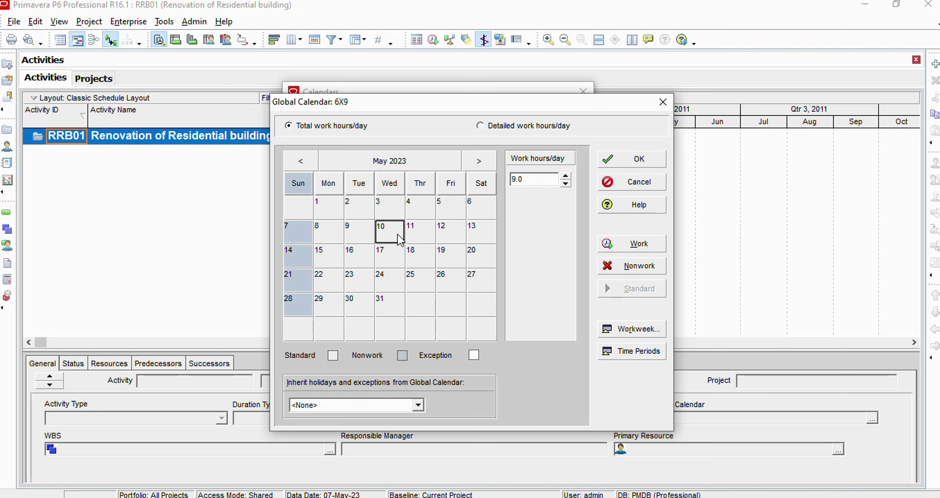
click(510, 133)
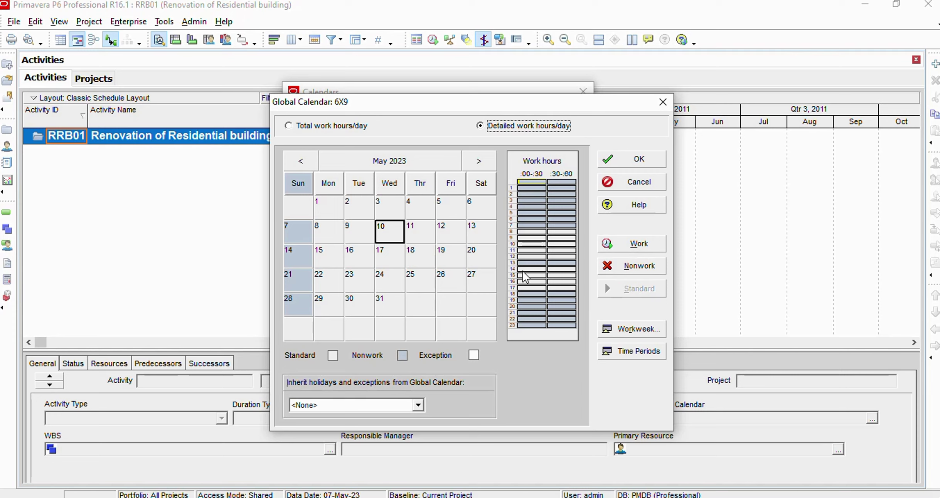
drag(530, 269, 570, 293)
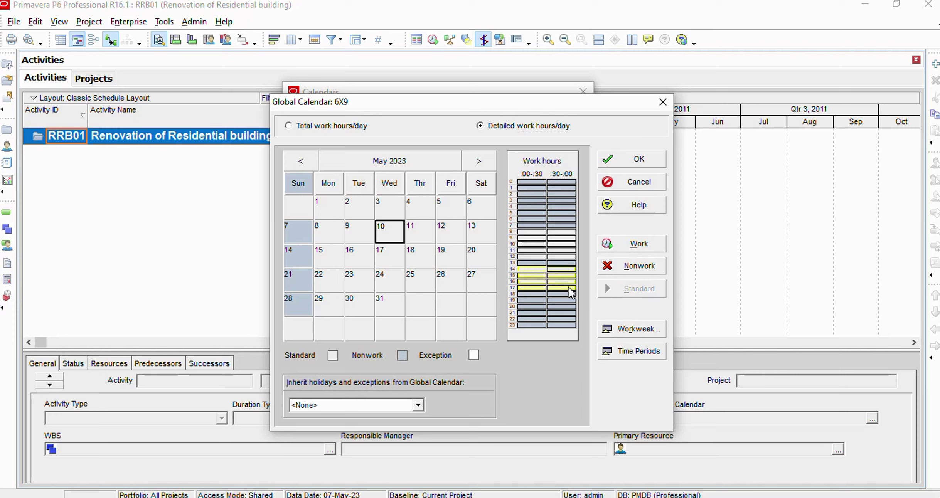
click(629, 267)
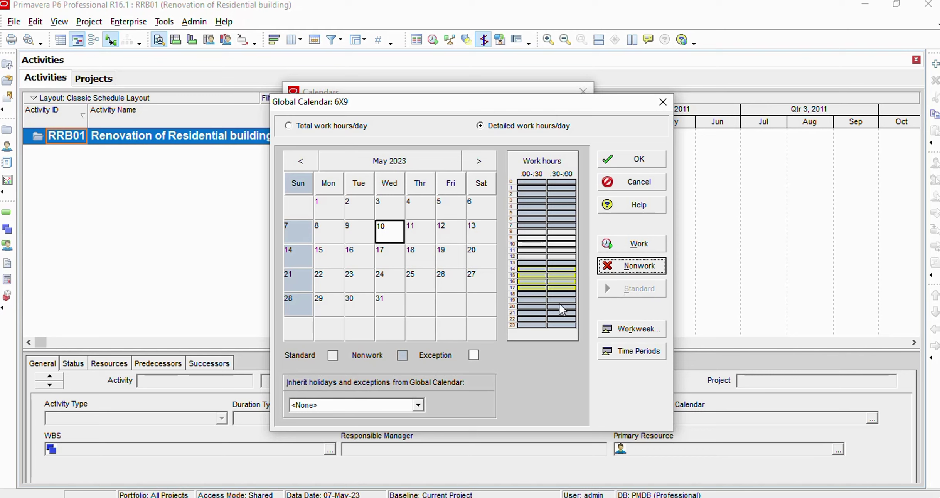
Step: Compare the total work hours per day of 11, 10 and 22 May 2023 in the 6X9 calendar
click(415, 233)
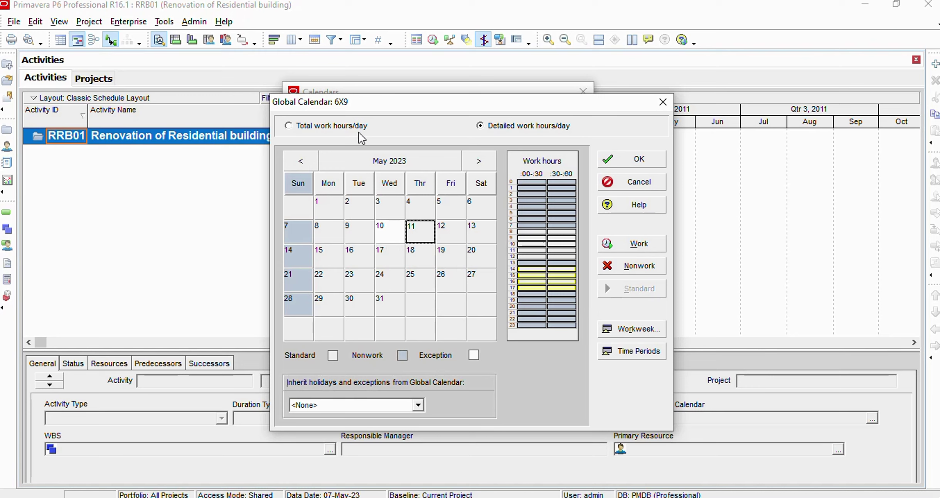
click(332, 130)
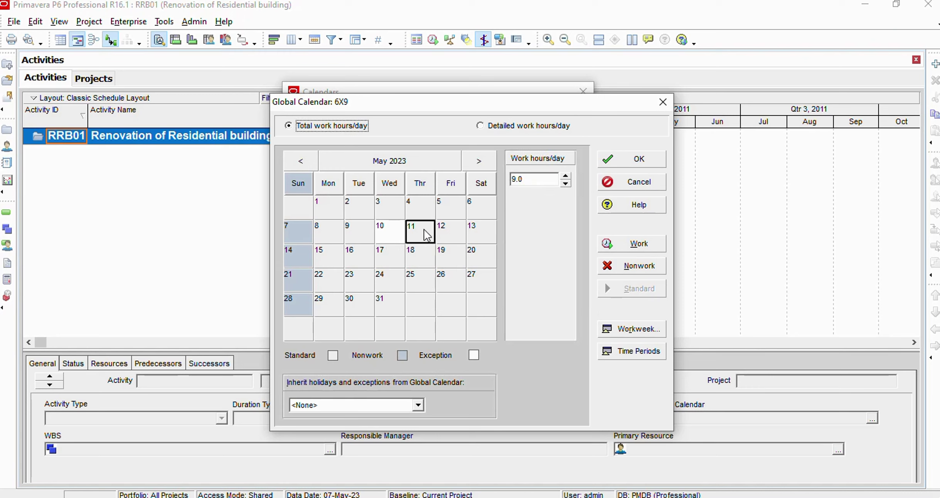
click(387, 235)
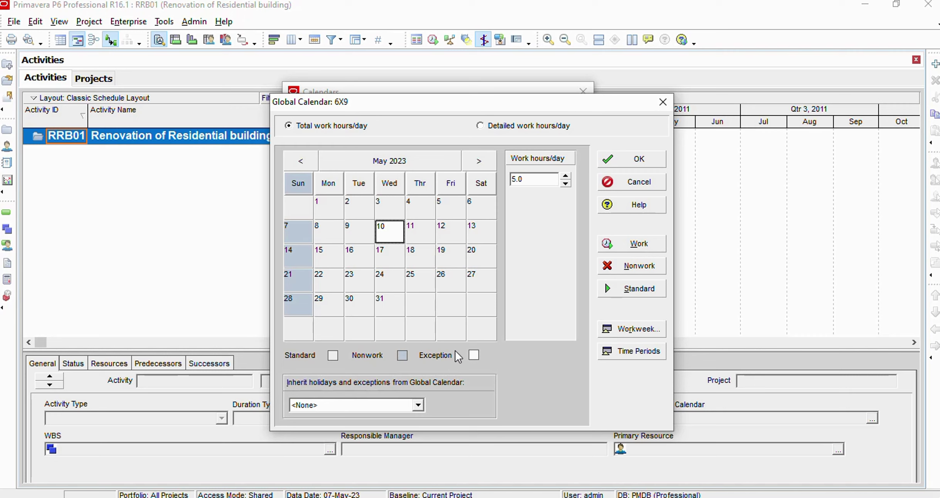
click(327, 283)
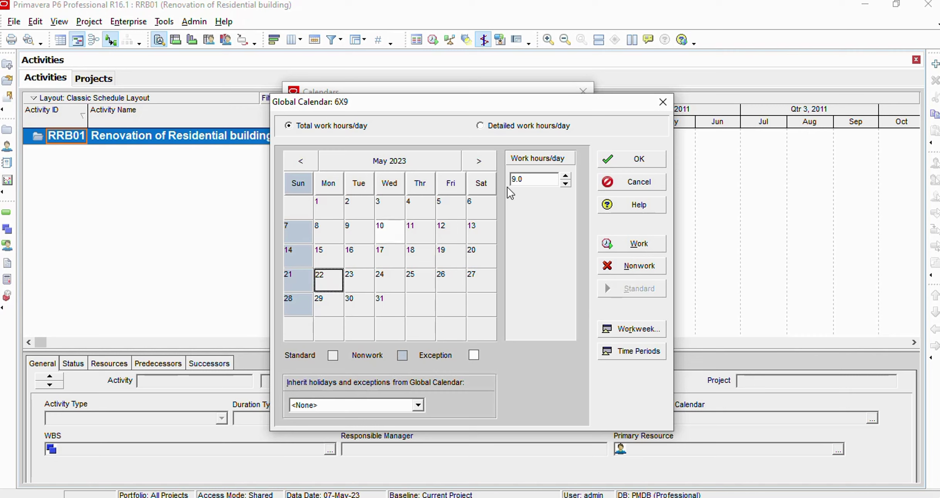
Step: Make 14:00 to 18:00 nonwork time on Monday 22 May 2023 as a calendar exception in the detailed hours
click(499, 130)
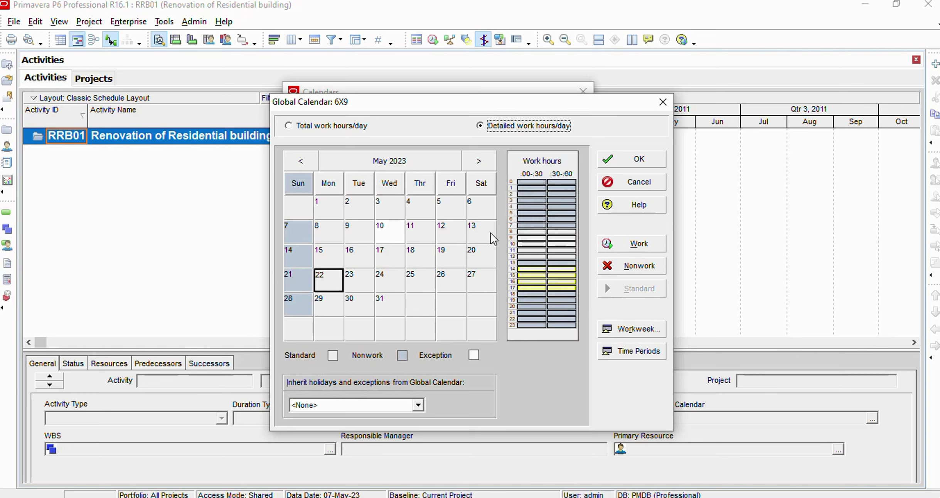
click(531, 269)
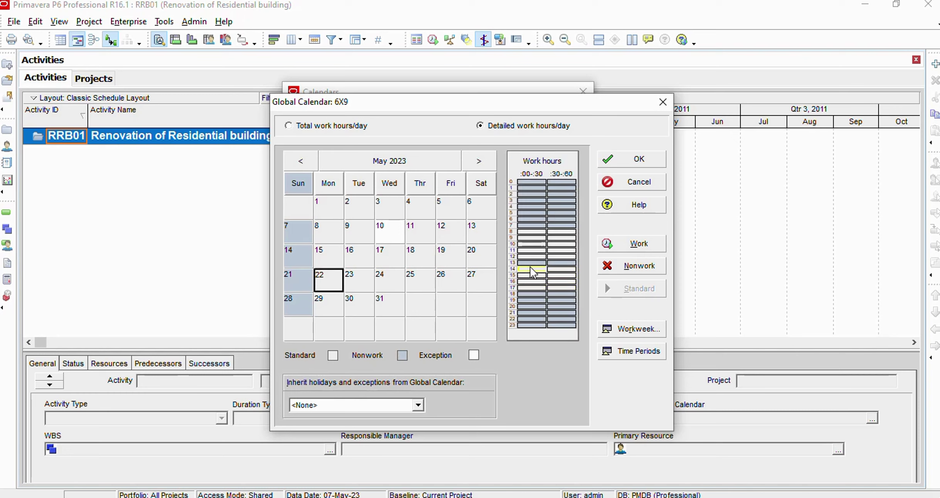
drag(531, 272, 568, 291)
click(643, 268)
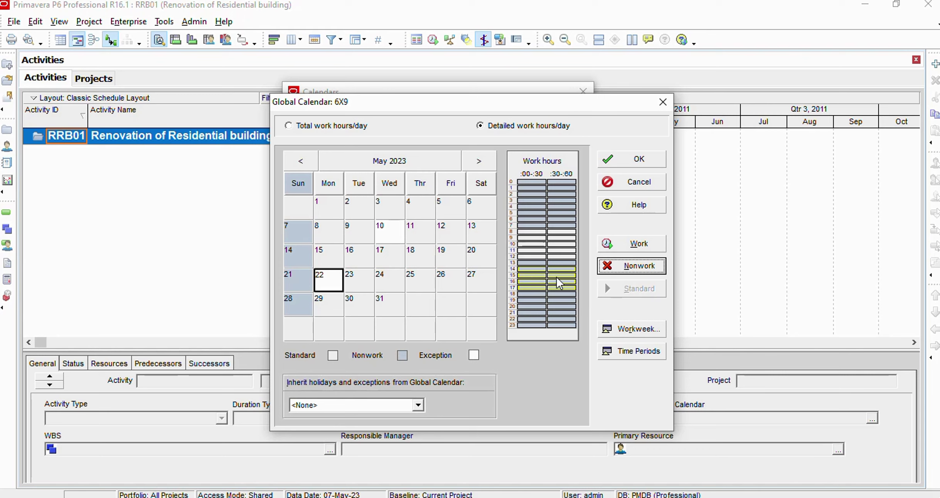
click(441, 278)
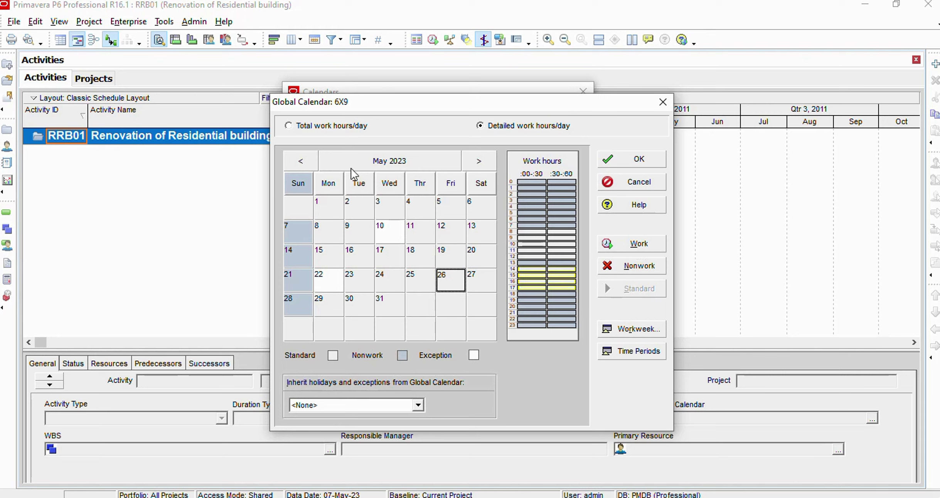
Step: Check the total work hours of 22 May 2023 and accept the 6X9 calendar changes
click(317, 129)
click(335, 286)
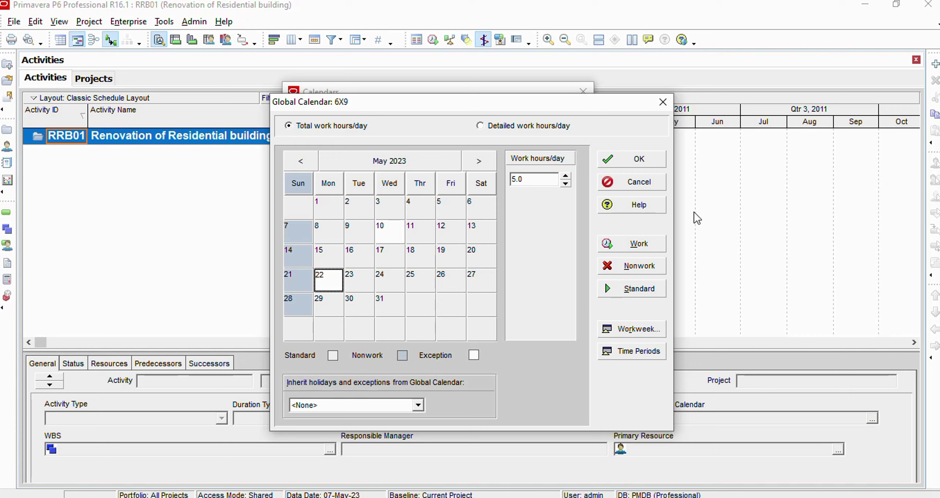
click(636, 165)
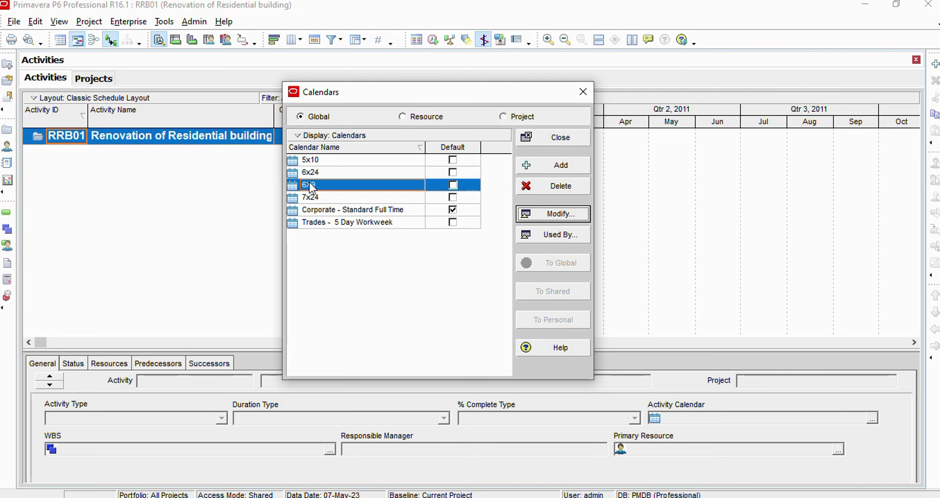
Step: Make 6X9 the default global calendar and close the calendar list
click(453, 186)
click(453, 186)
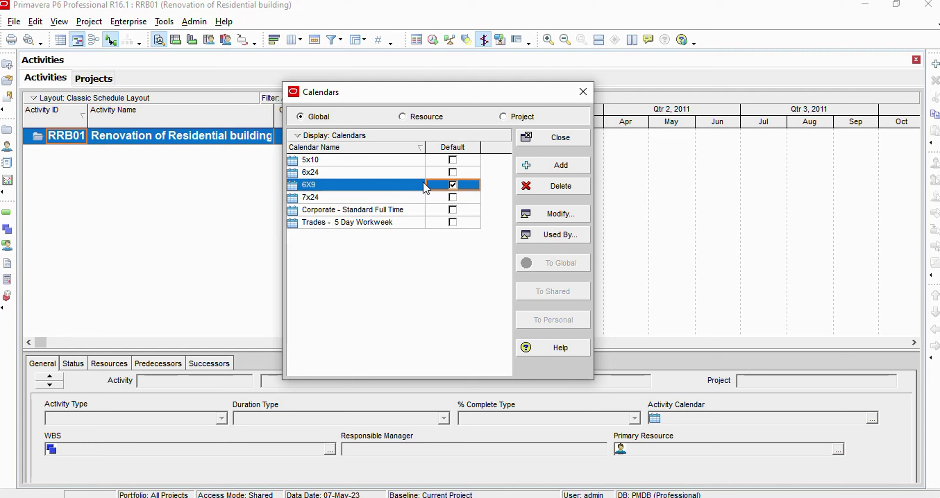
click(556, 138)
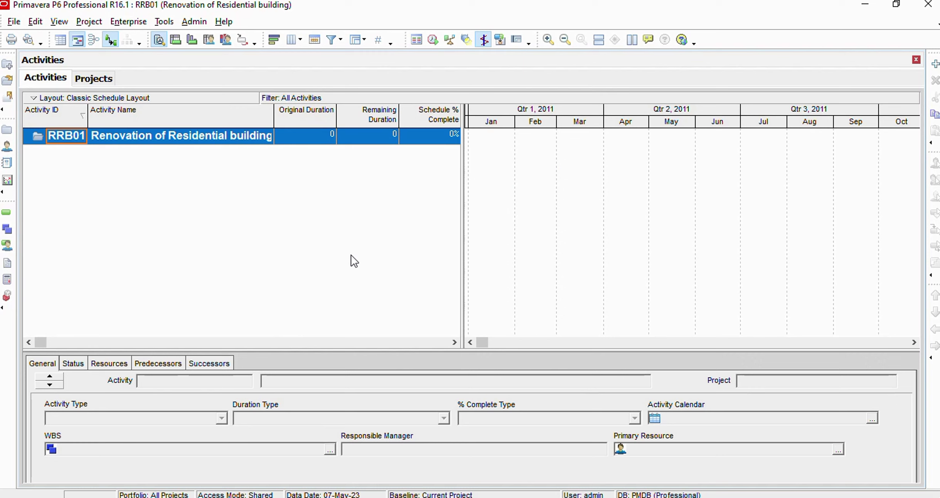
click(88, 23)
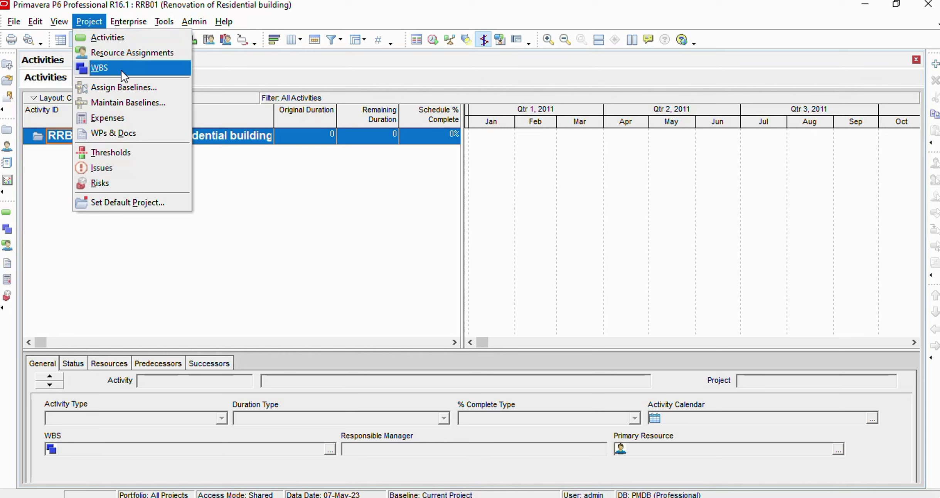
click(119, 36)
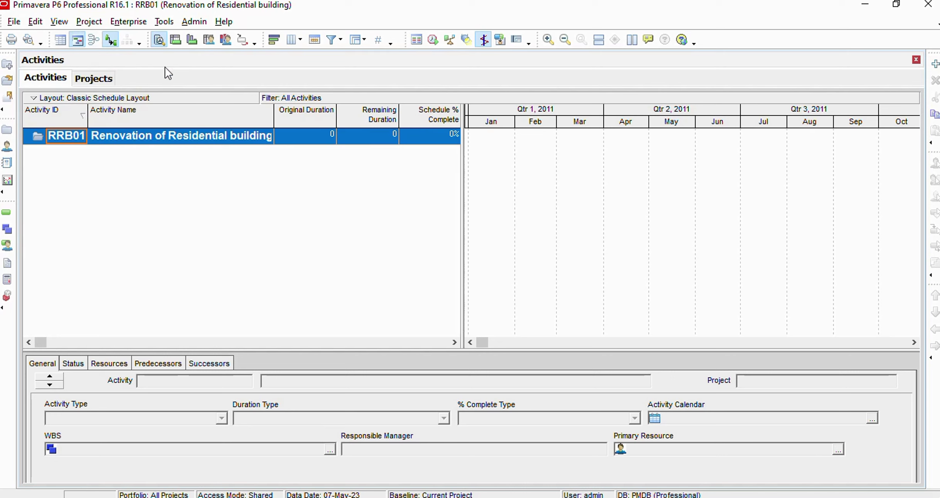
click(93, 22)
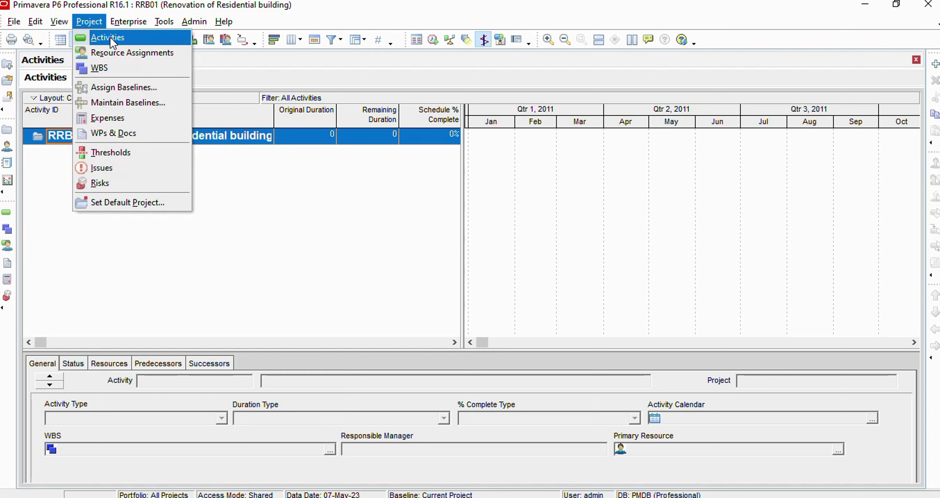
click(110, 37)
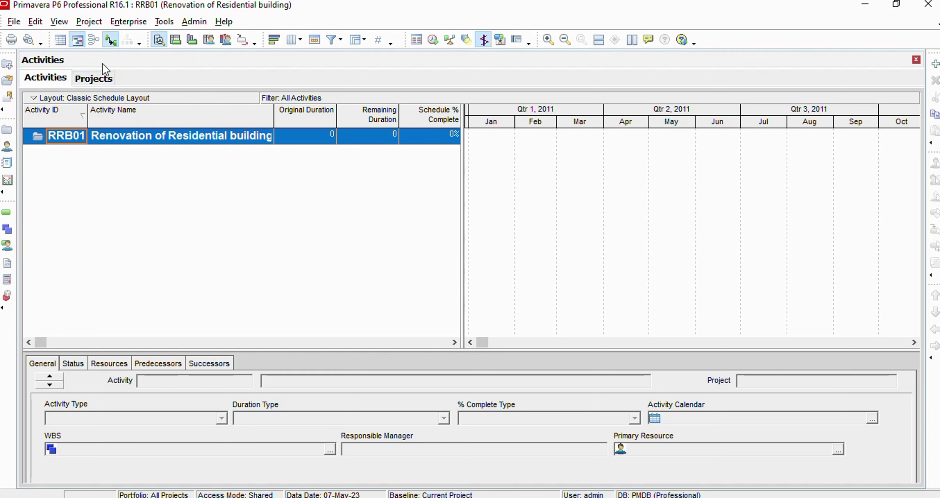
click(84, 23)
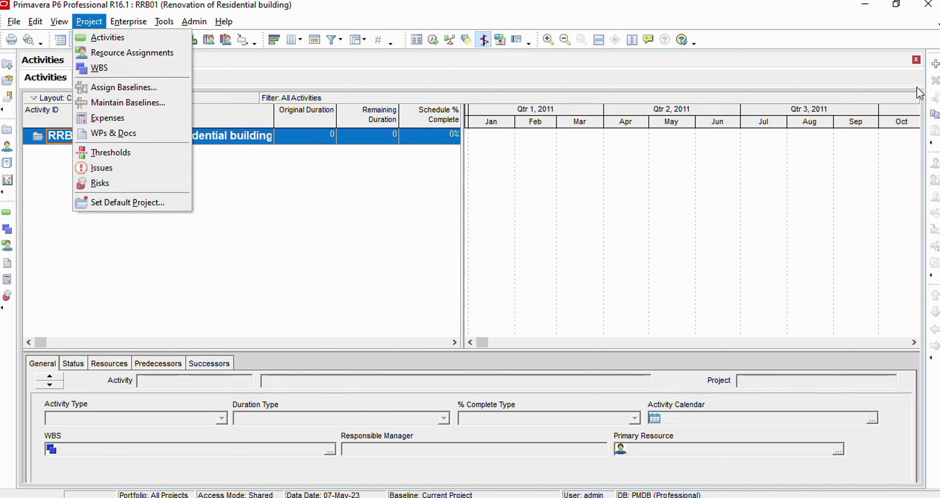
click(576, 17)
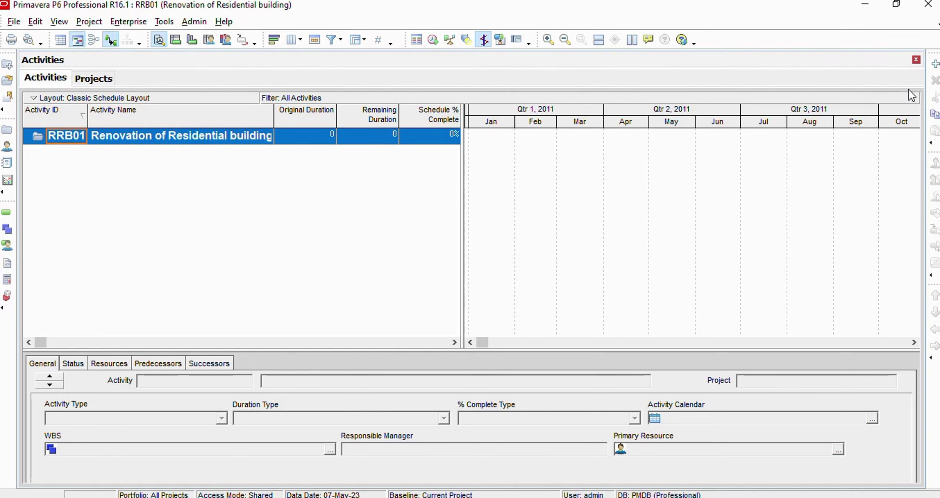
Step: Add a new activity to the renovation project and set its creation wizard not to be shown again
click(935, 66)
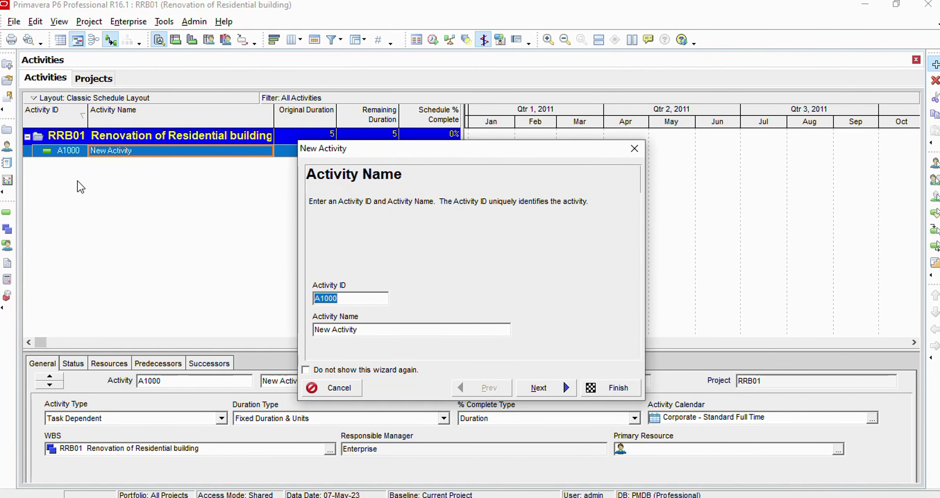
drag(359, 153, 324, 120)
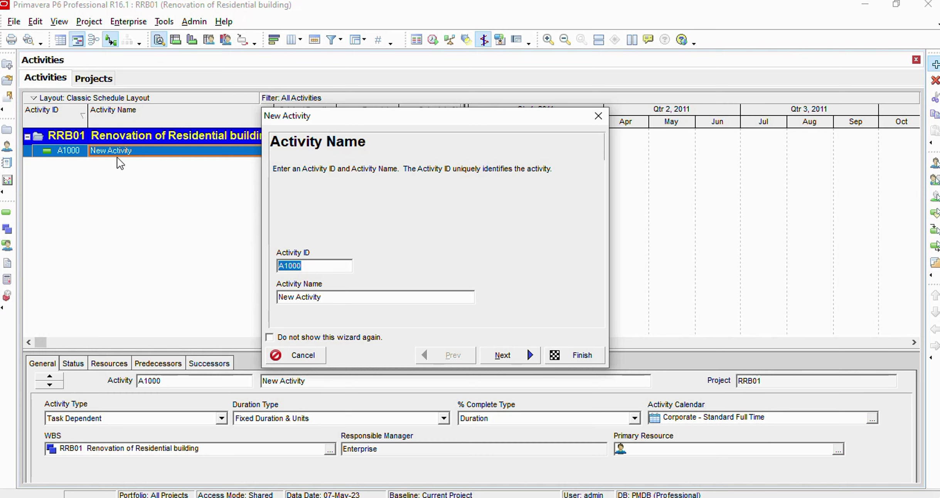
click(270, 338)
click(475, 282)
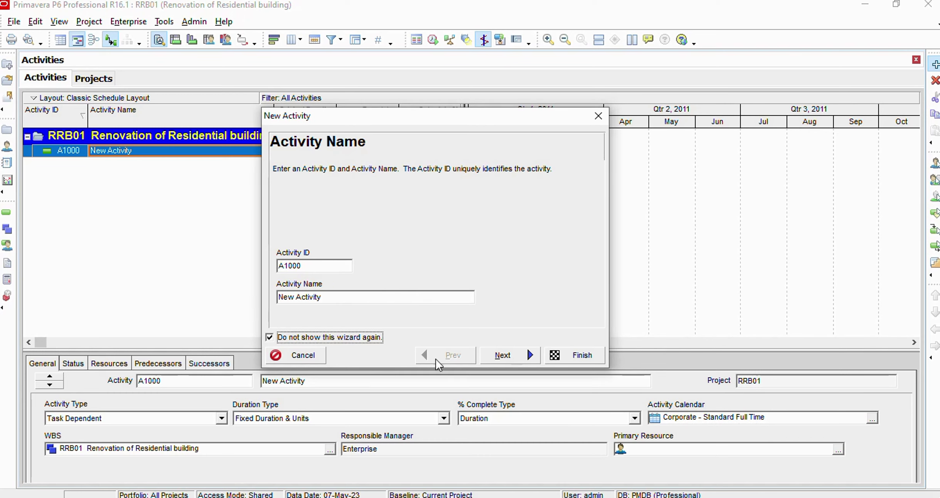
Step: Complete the New Activity wizard with the default WBS, Task Dependent type and Fixed Duration & Units, without configuring more details
click(512, 354)
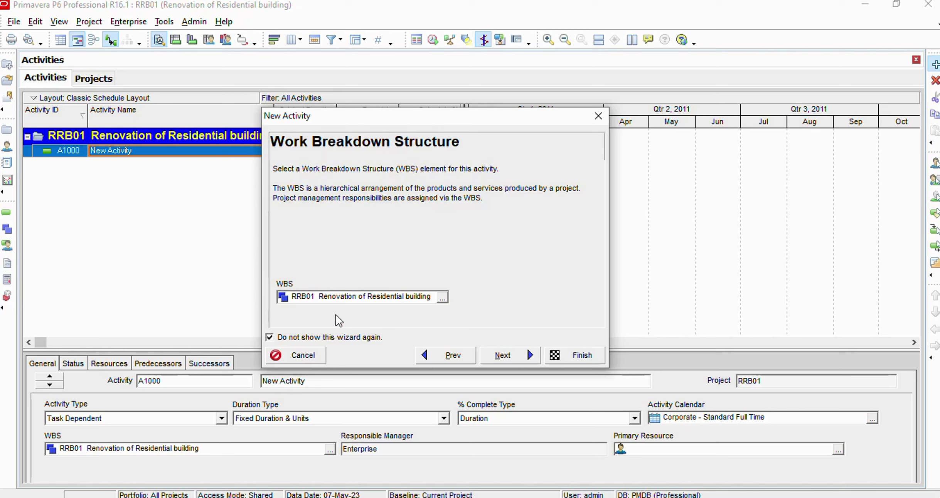
click(509, 358)
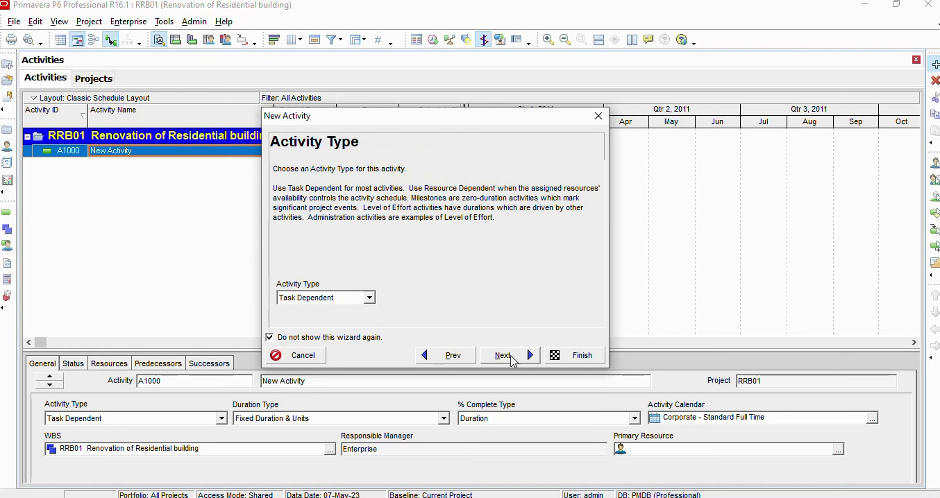
click(511, 362)
click(511, 362)
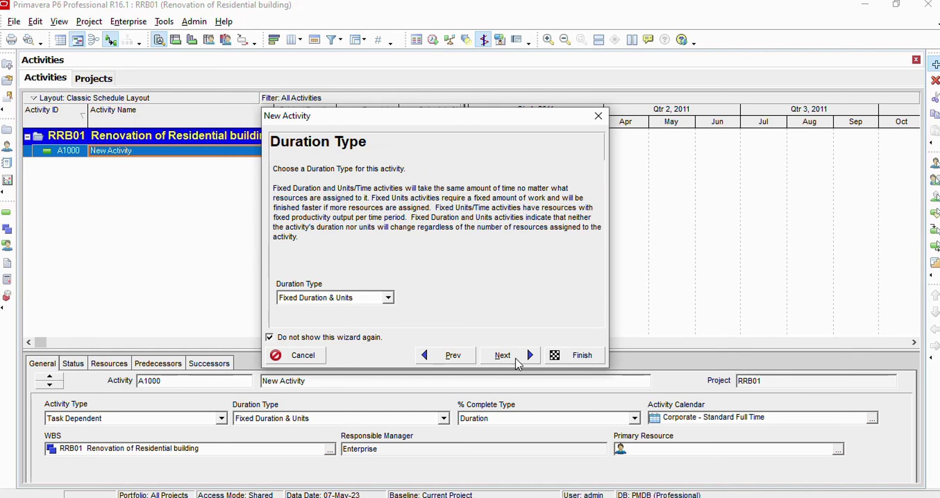
click(512, 363)
click(516, 362)
click(513, 356)
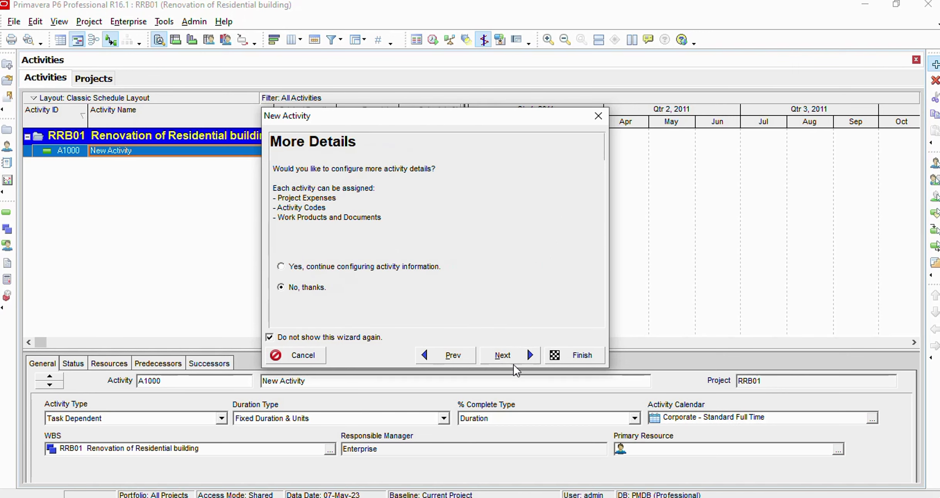
click(512, 358)
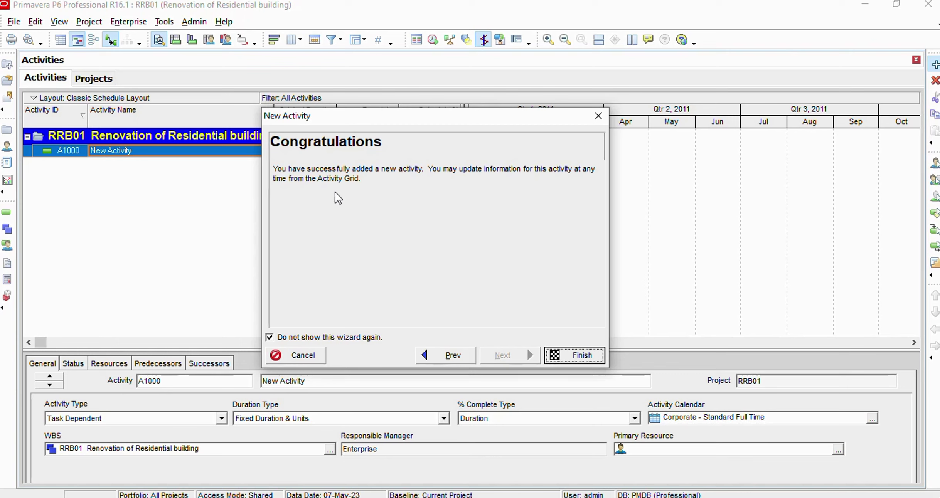
click(583, 355)
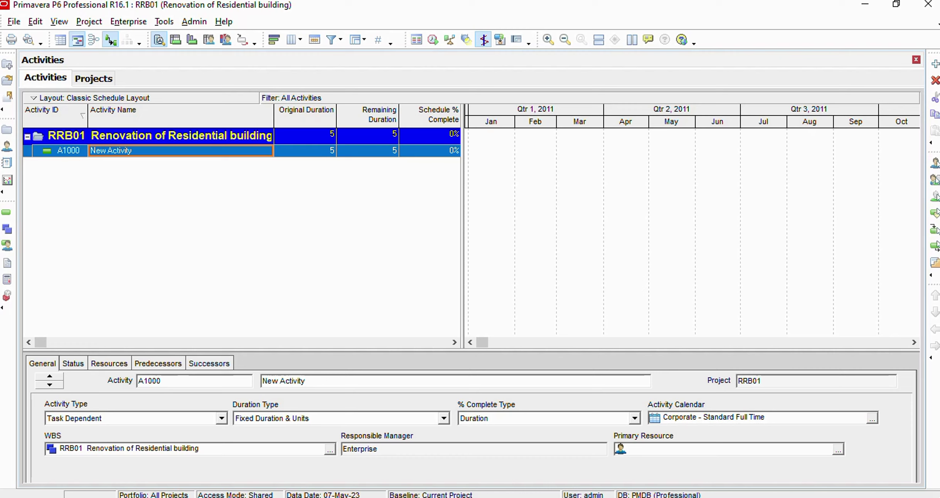
Step: Add a second activity and resize the Activity Name column and activity table so all columns through Total Float fit
click(935, 64)
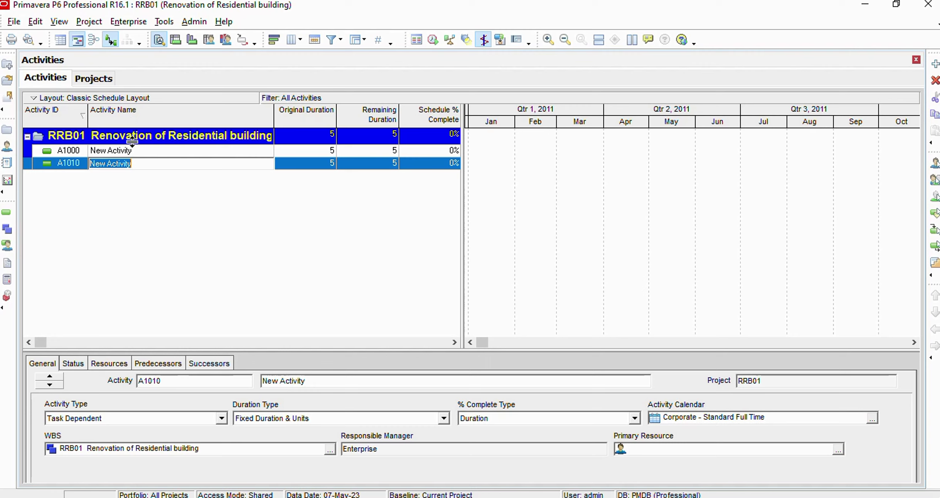
drag(274, 114, 220, 114)
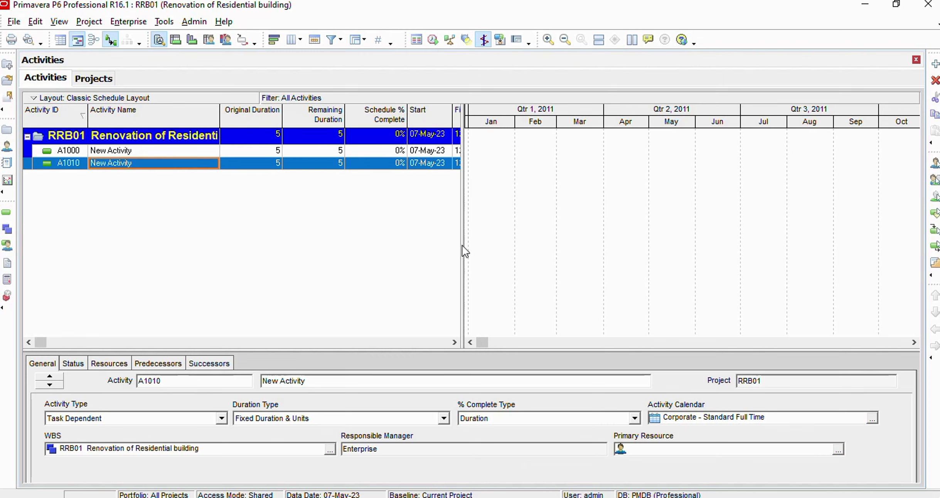
drag(569, 241, 633, 241)
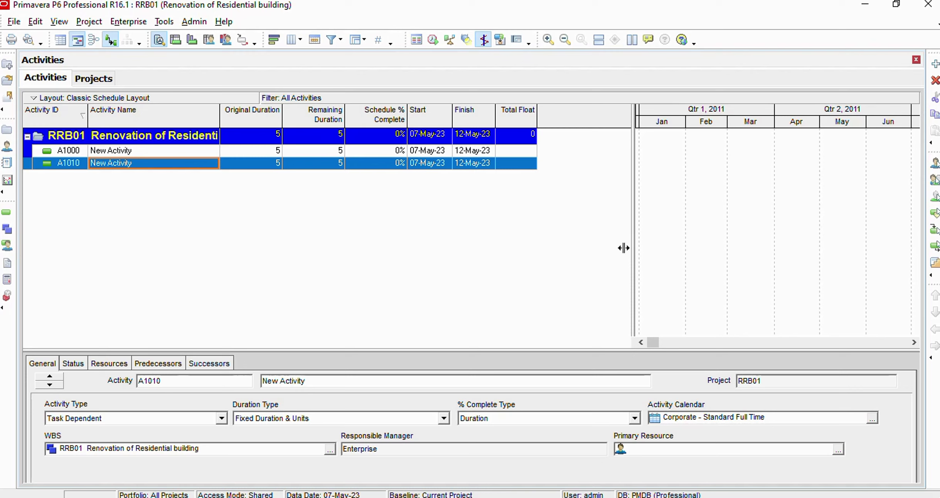
drag(544, 257, 547, 258)
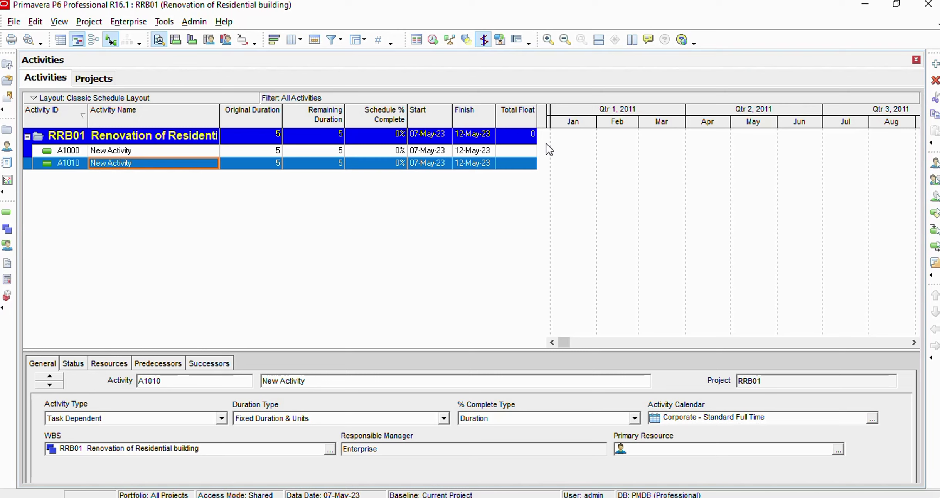
drag(541, 144, 535, 144)
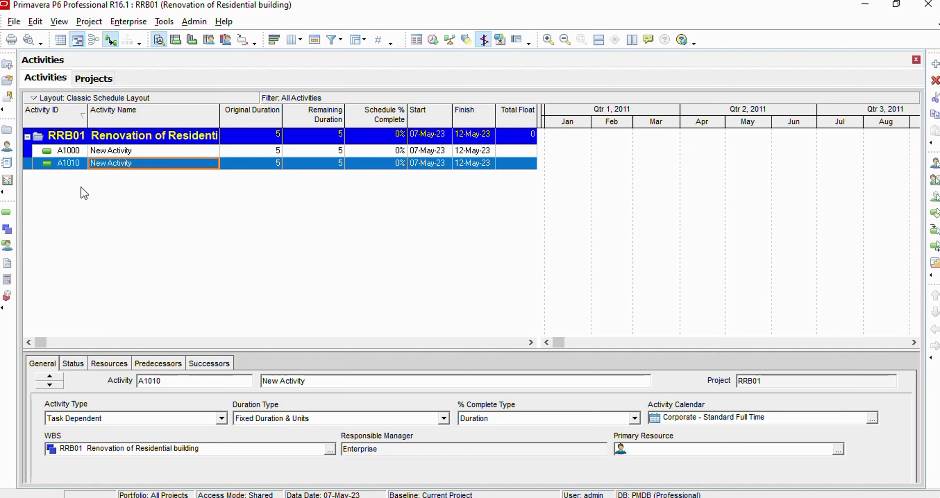
Step: Add five more new activities to the renovation project, keeping their default names
click(935, 64)
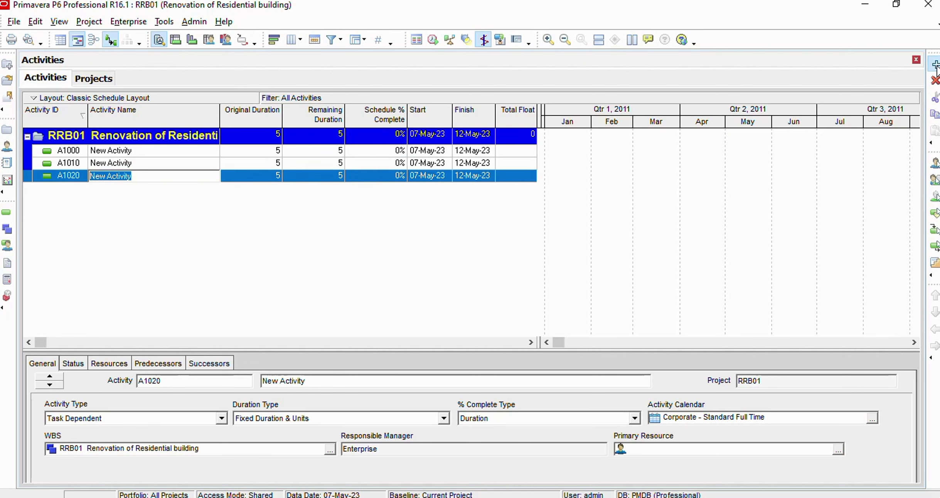
click(936, 64)
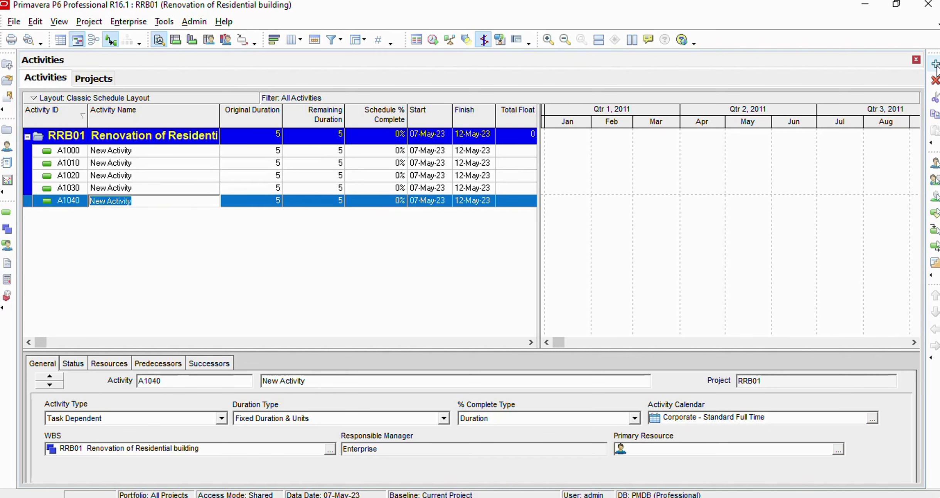
click(935, 65)
click(935, 64)
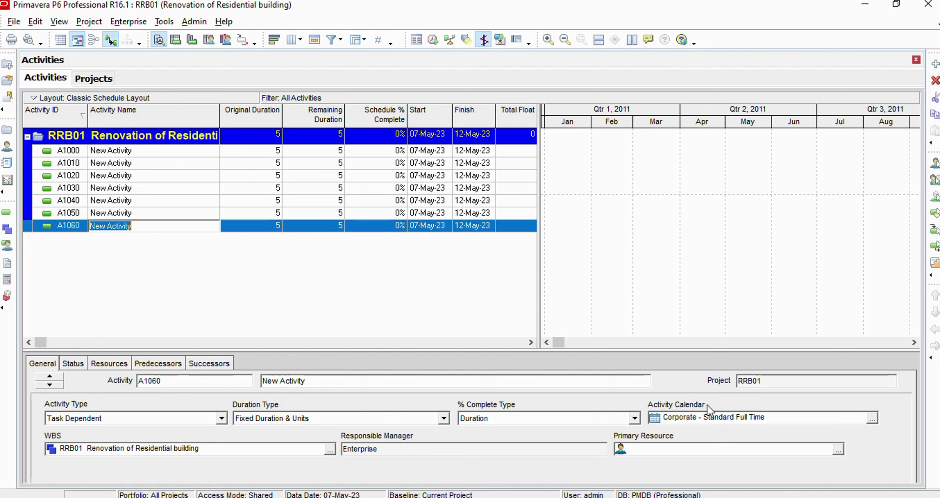
Step: Try to change the activity calendar of all seven new activities at once
click(104, 151)
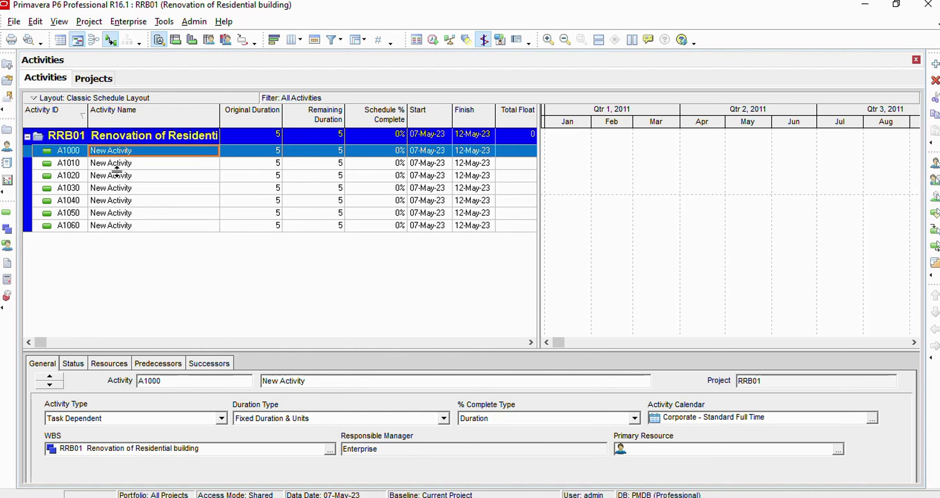
shift+click(138, 227)
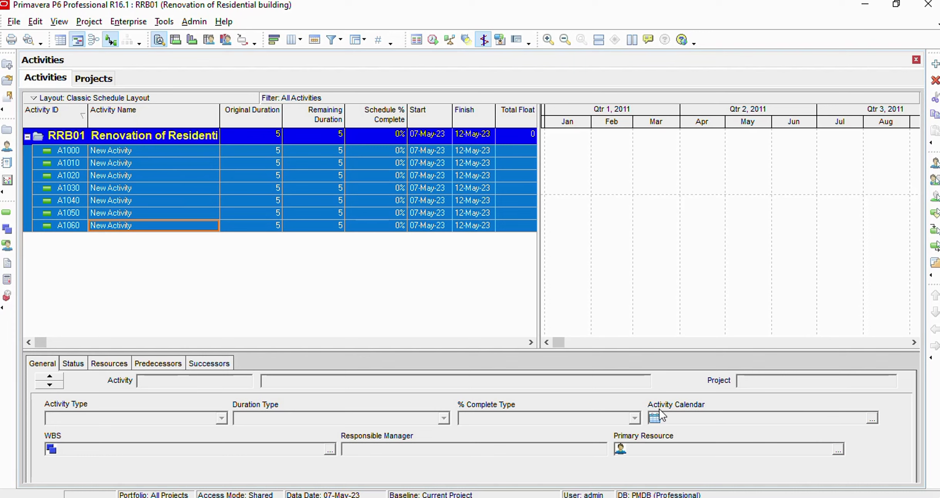
click(874, 418)
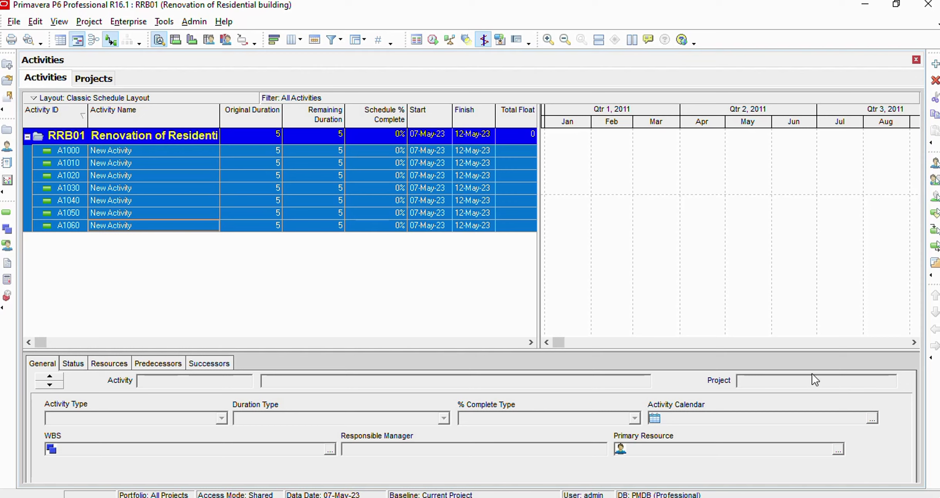
click(872, 419)
click(302, 265)
Step: Widen the activity calendar selection dialog of activity A1000 until the Default column fits, and close it without assigning a calendar
click(121, 151)
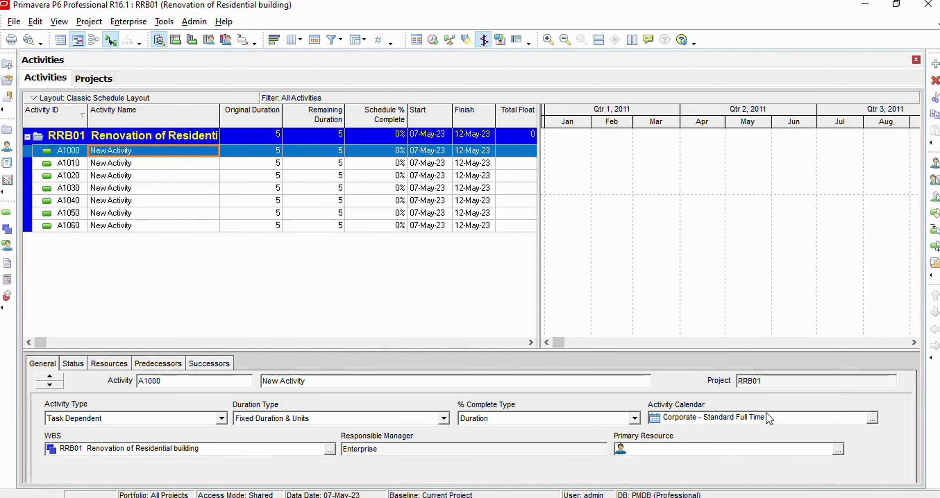
click(872, 420)
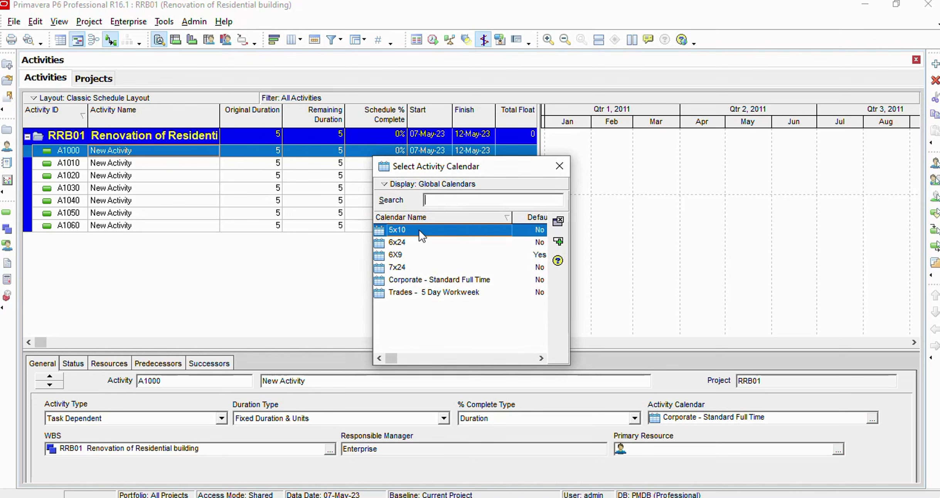
click(397, 255)
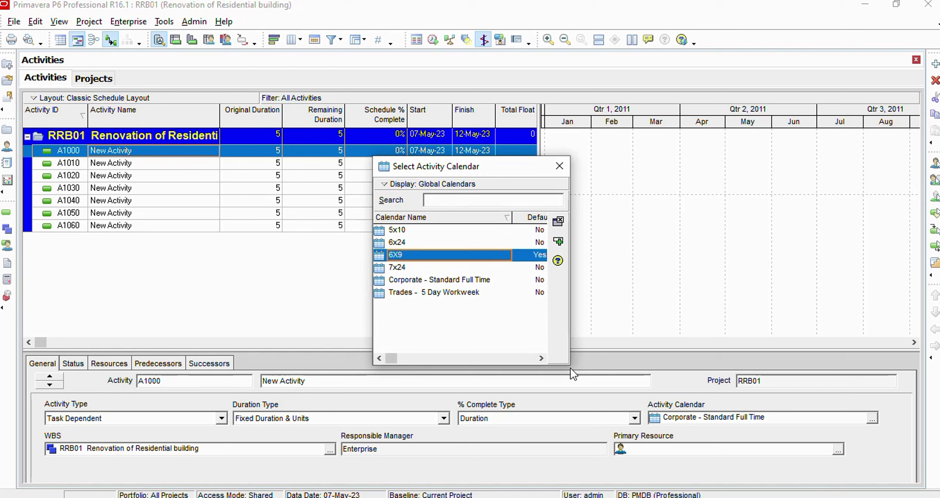
drag(568, 359, 655, 326)
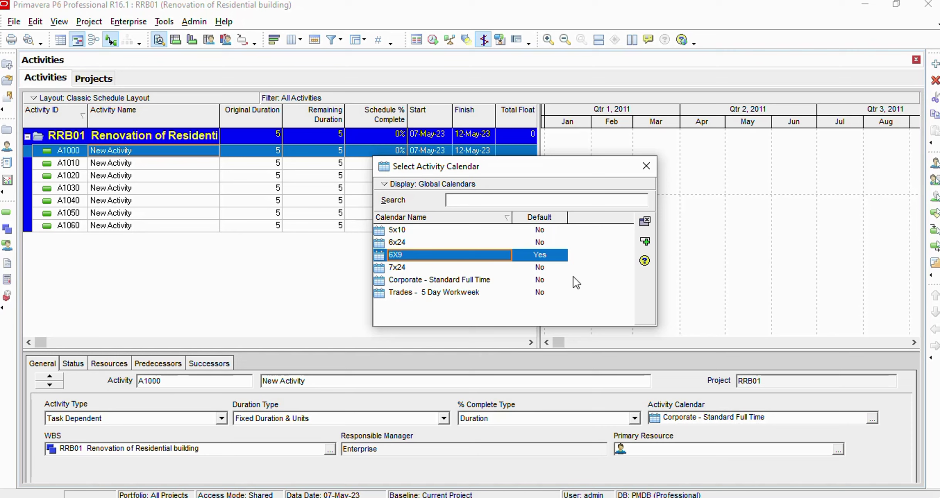
click(643, 222)
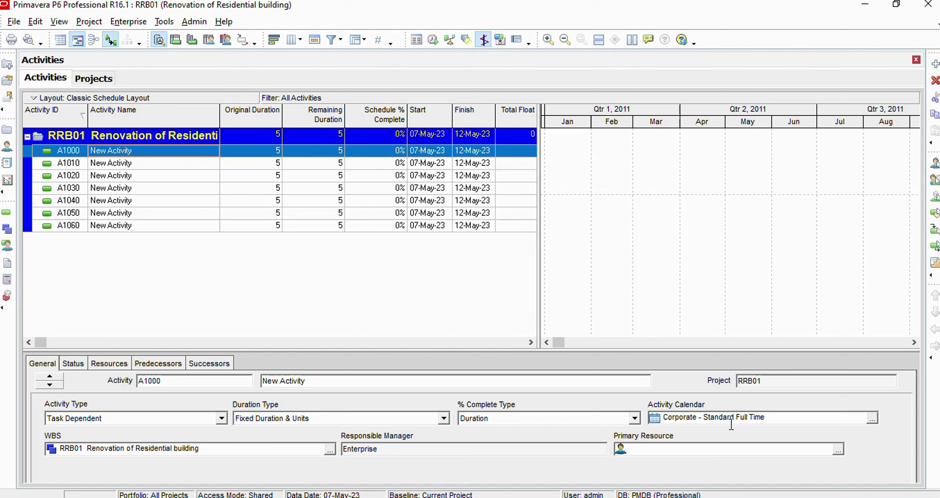
Step: Assign the global calendar 6X9 to activity A1000
click(872, 418)
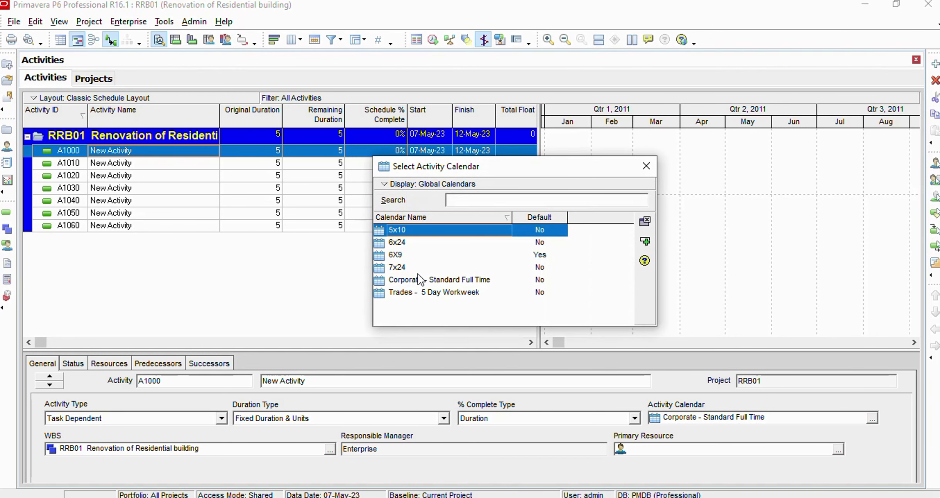
click(407, 256)
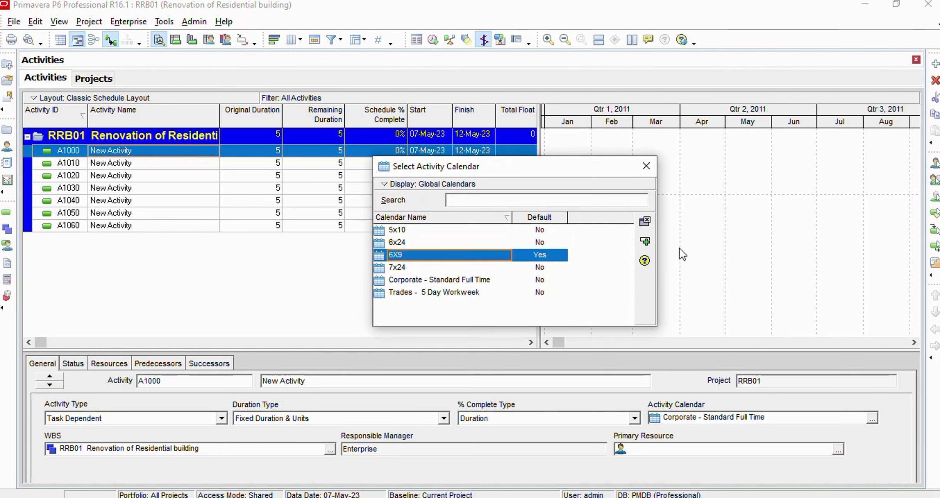
click(644, 243)
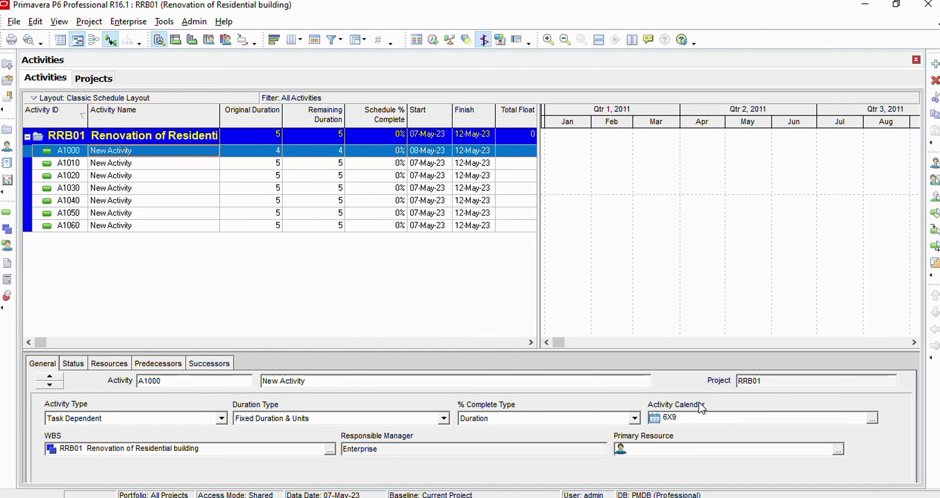
Step: Assign the global calendar 6X9 to activities A1010 and A1020, one after the other
click(376, 166)
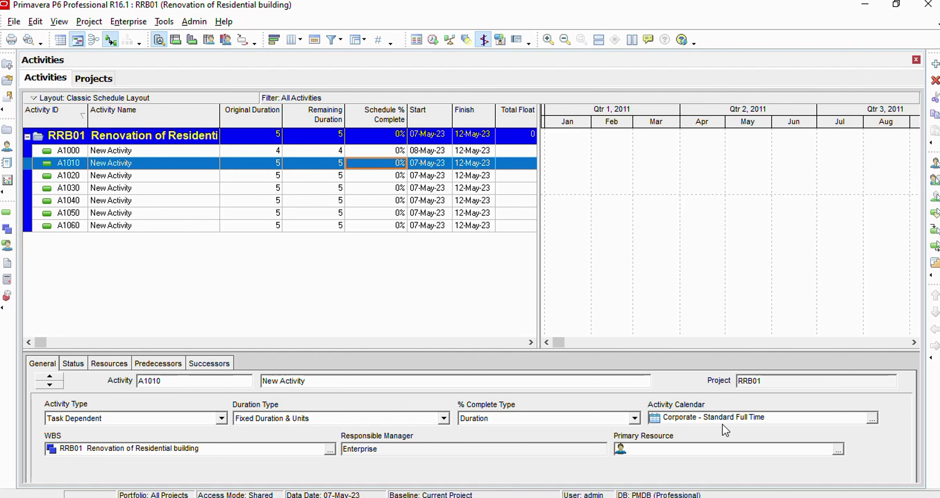
click(872, 420)
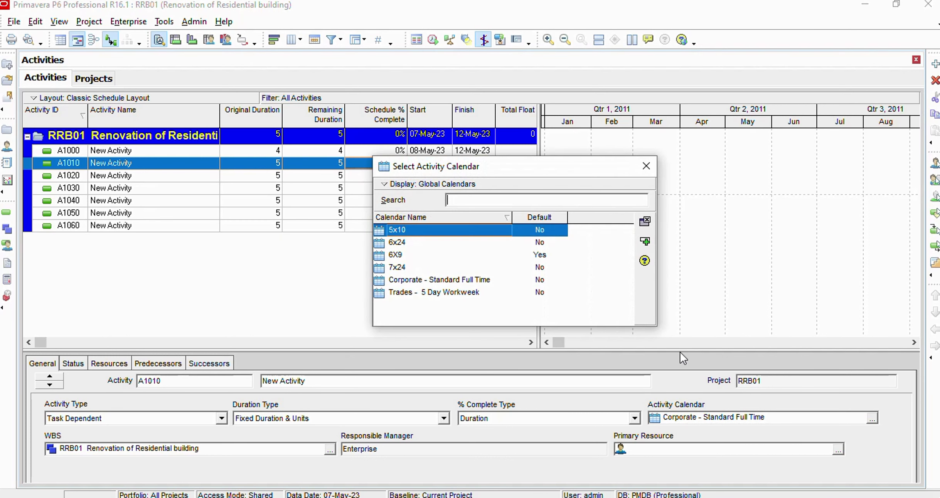
click(393, 256)
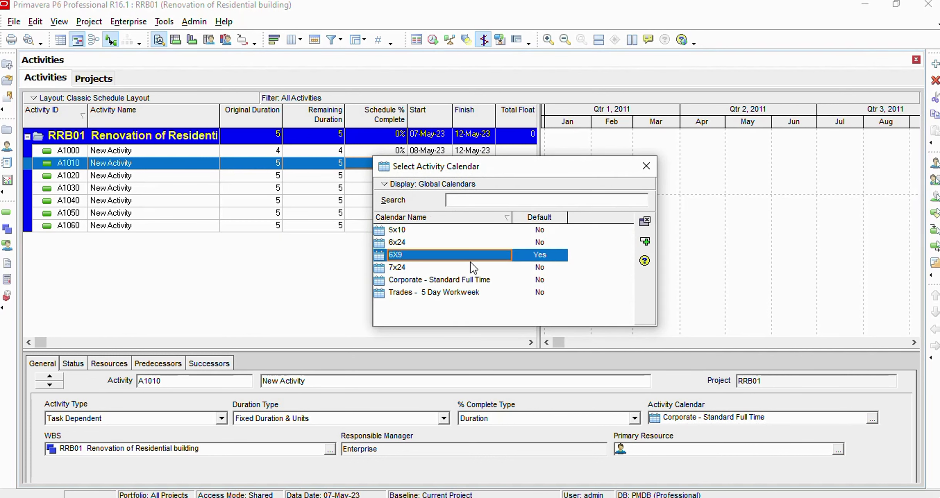
click(647, 242)
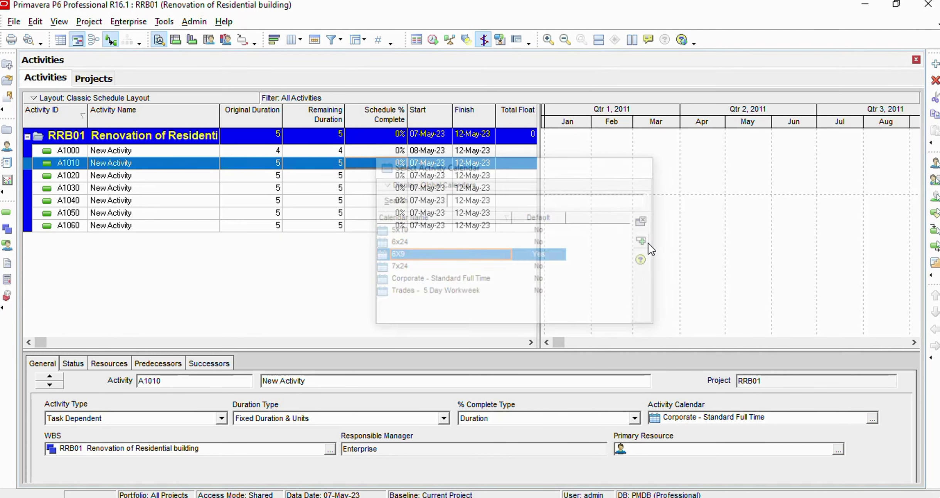
click(134, 178)
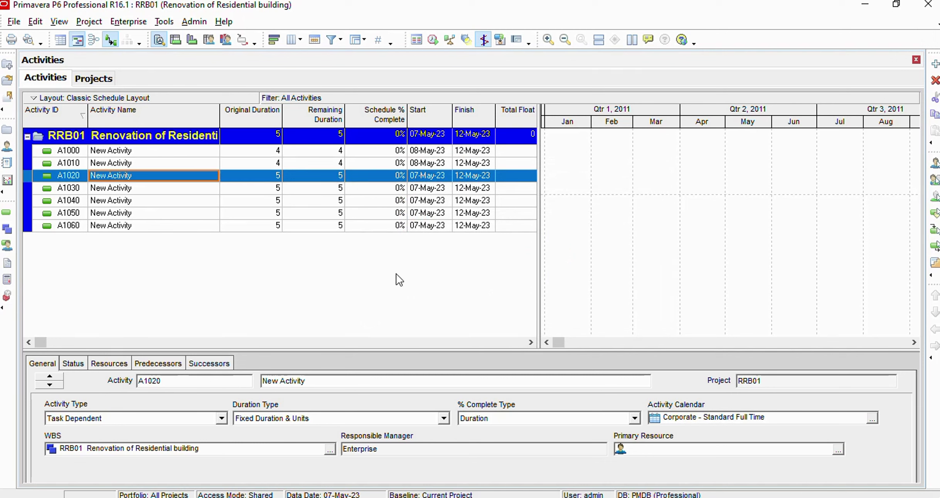
click(872, 418)
click(404, 255)
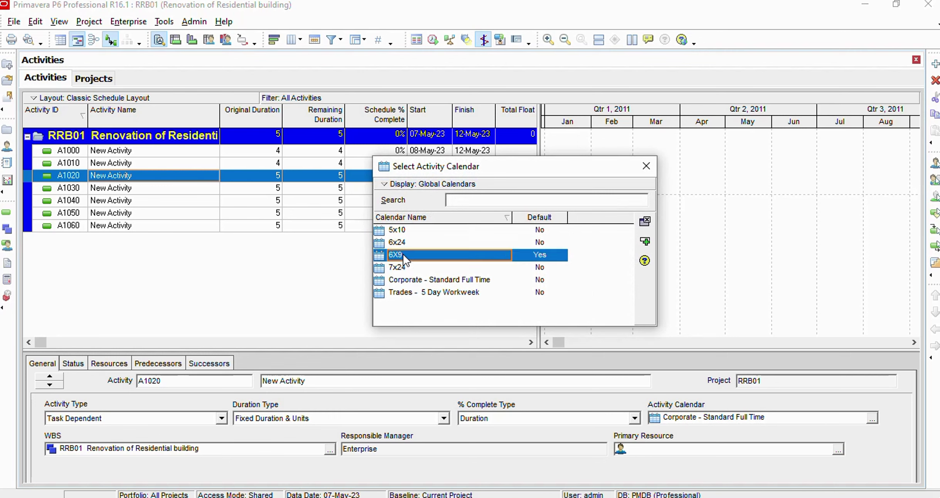
click(644, 241)
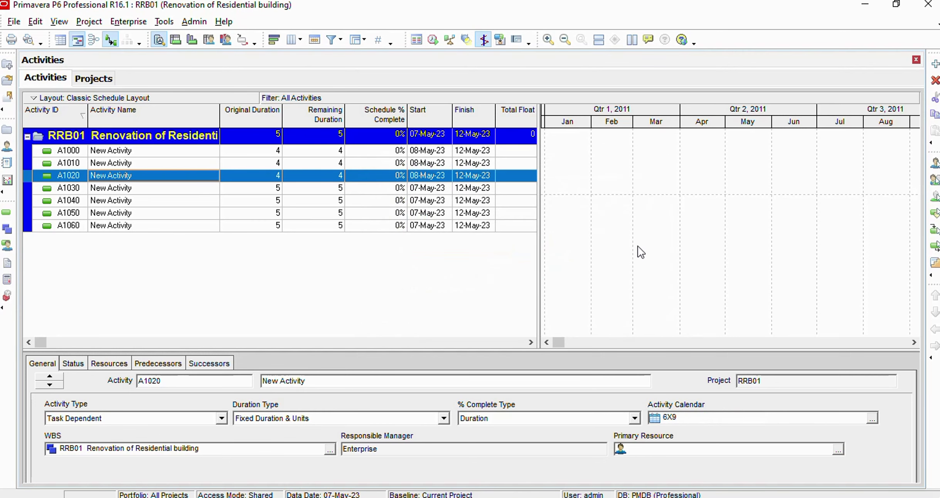
Step: Change the activity calendar of A1030 and A1040 to the global calendar 6X9
click(150, 189)
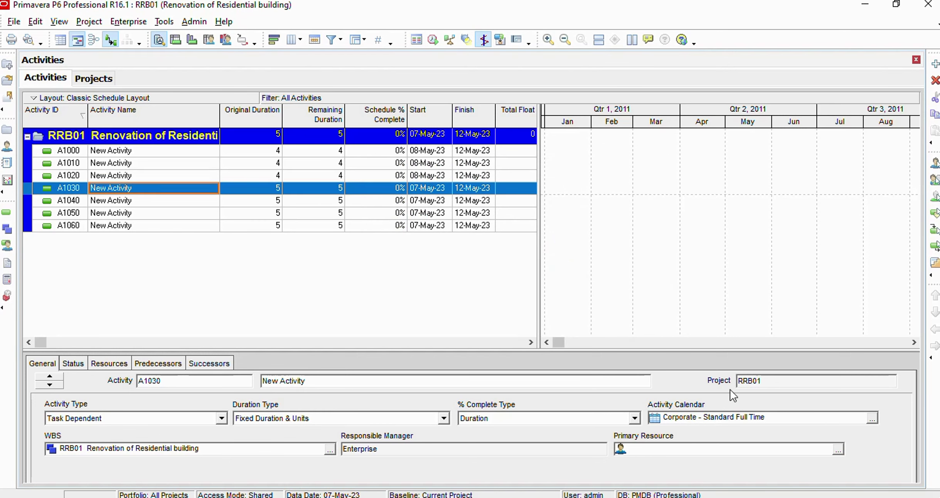
click(871, 421)
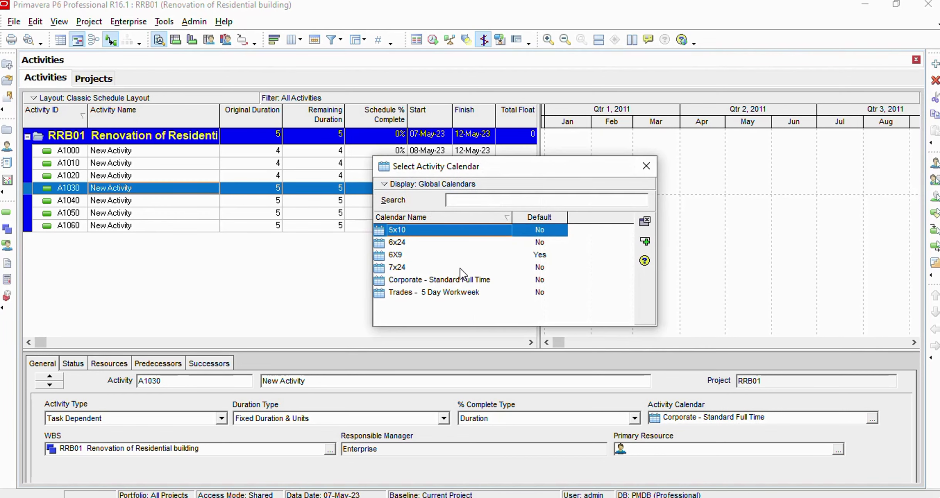
click(433, 255)
click(645, 242)
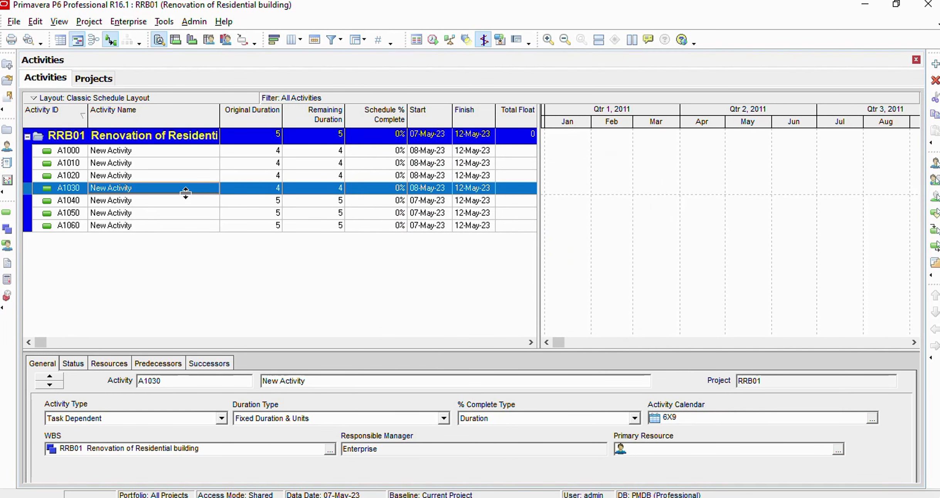
click(183, 203)
click(872, 417)
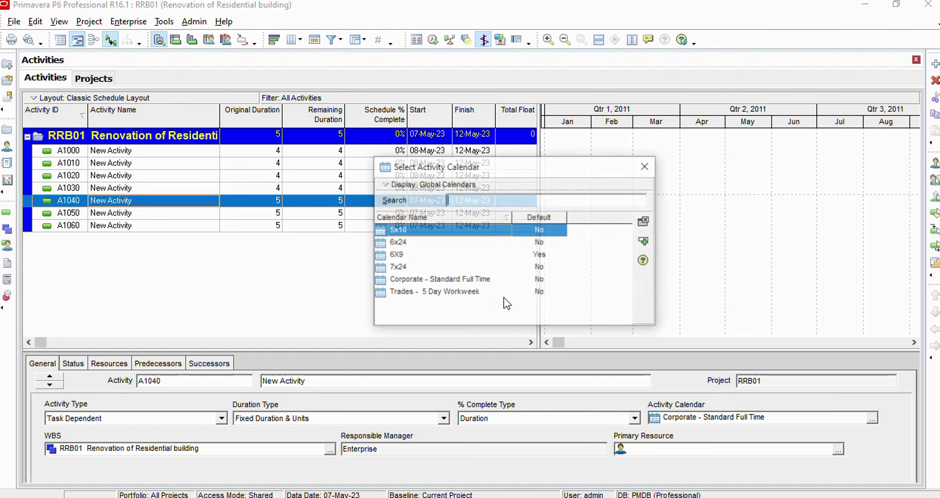
click(411, 255)
click(645, 241)
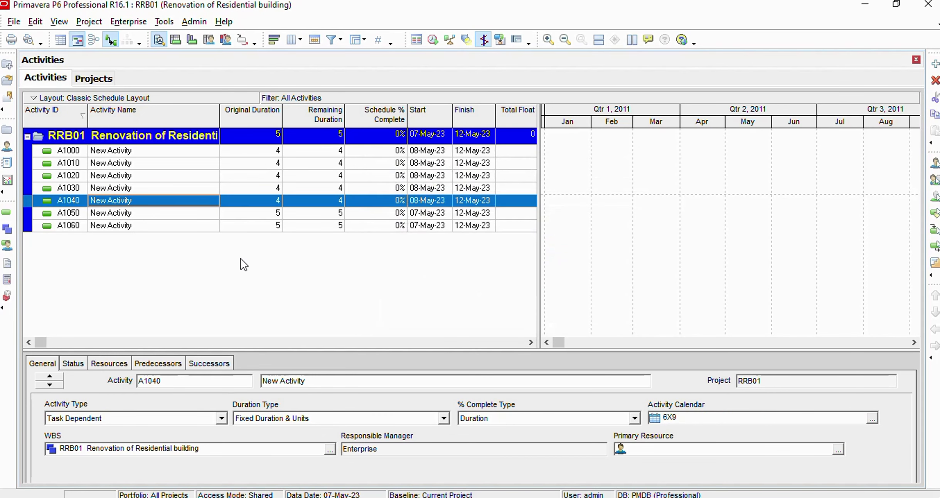
Step: Set the activity calendar of the last two activities, A1050 and A1060, to the global calendar 6X9
click(143, 214)
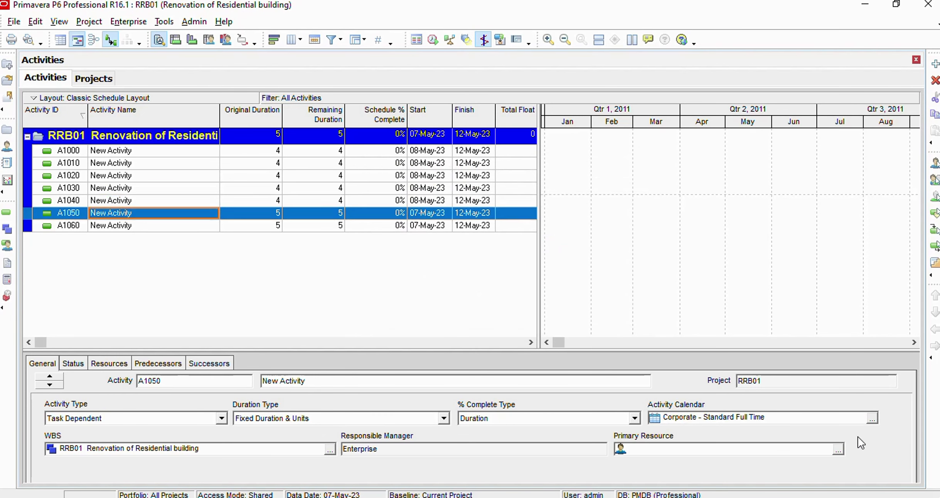
click(874, 418)
click(405, 256)
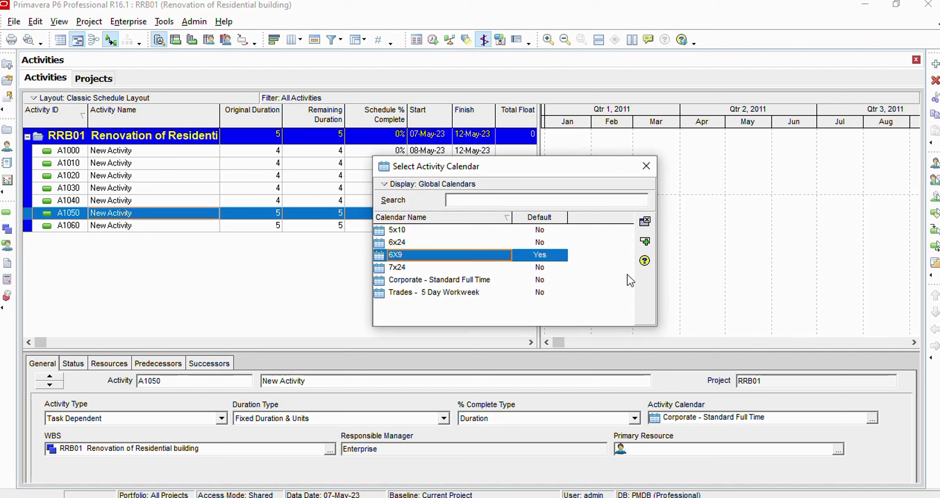
click(644, 241)
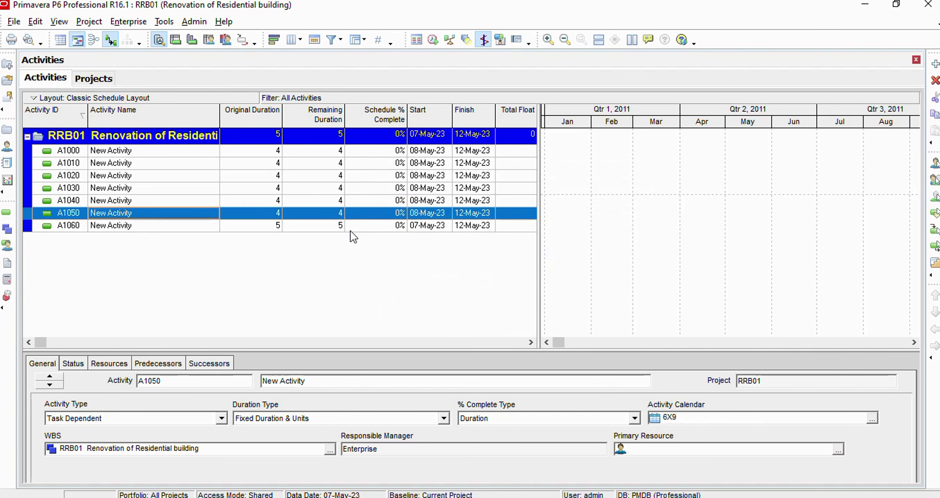
click(97, 230)
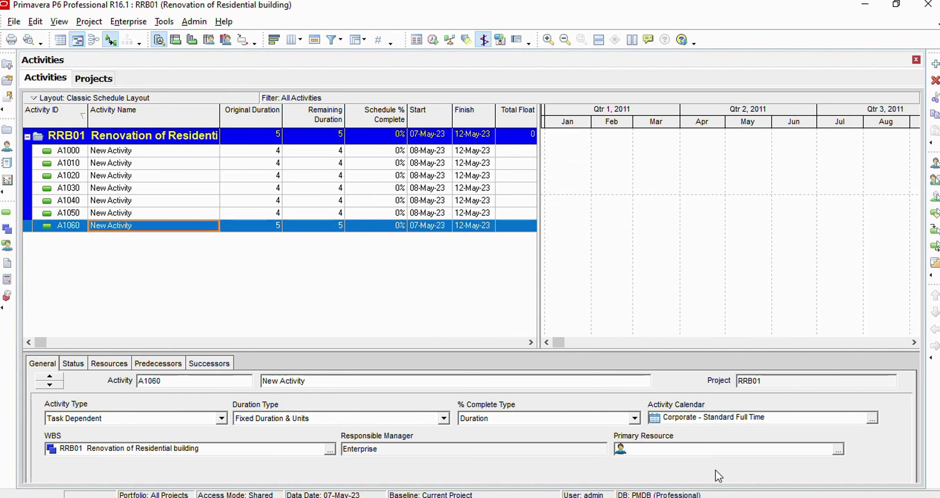
click(870, 420)
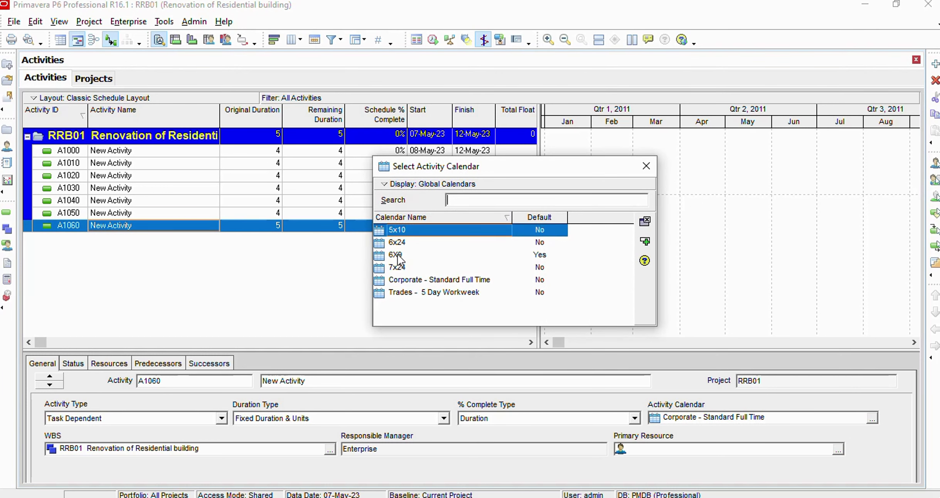
click(397, 255)
click(650, 241)
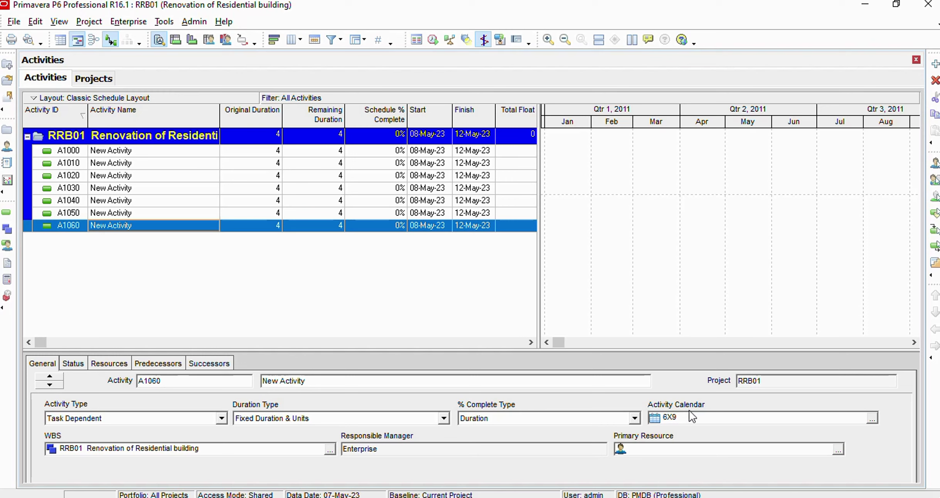
click(144, 153)
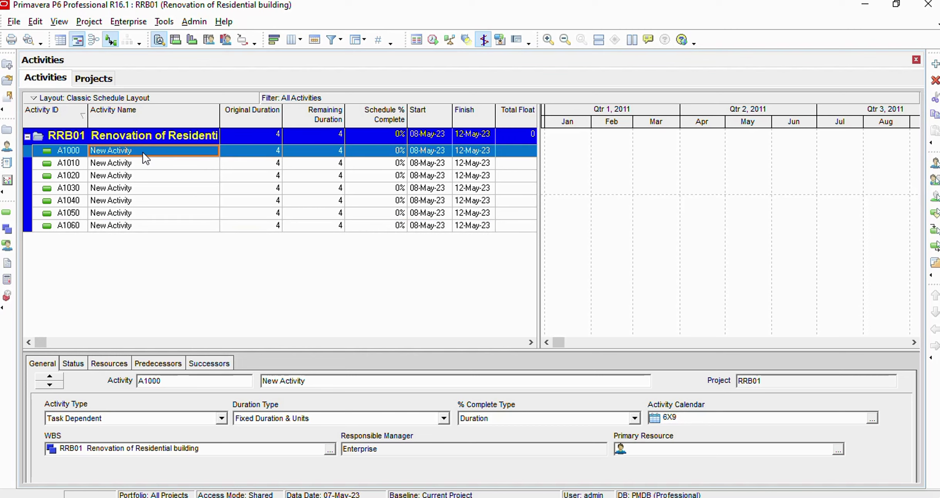
click(144, 156)
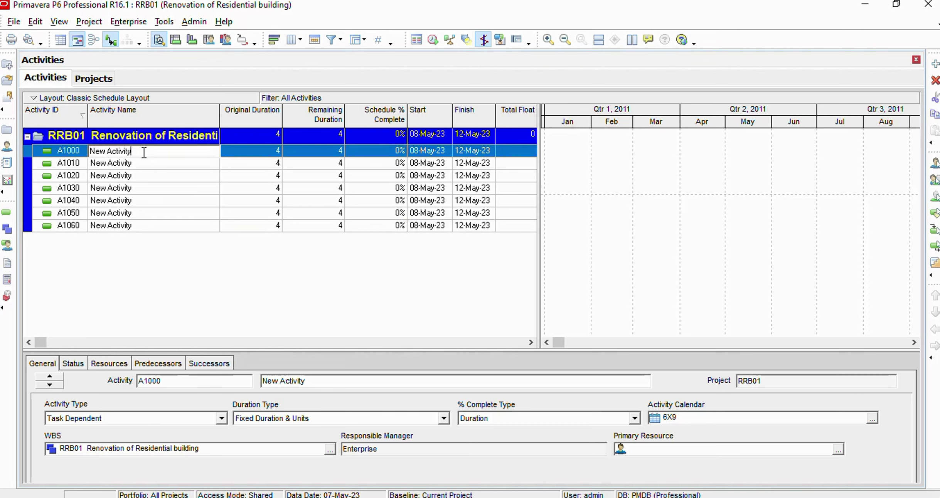
drag(132, 151, 89, 154)
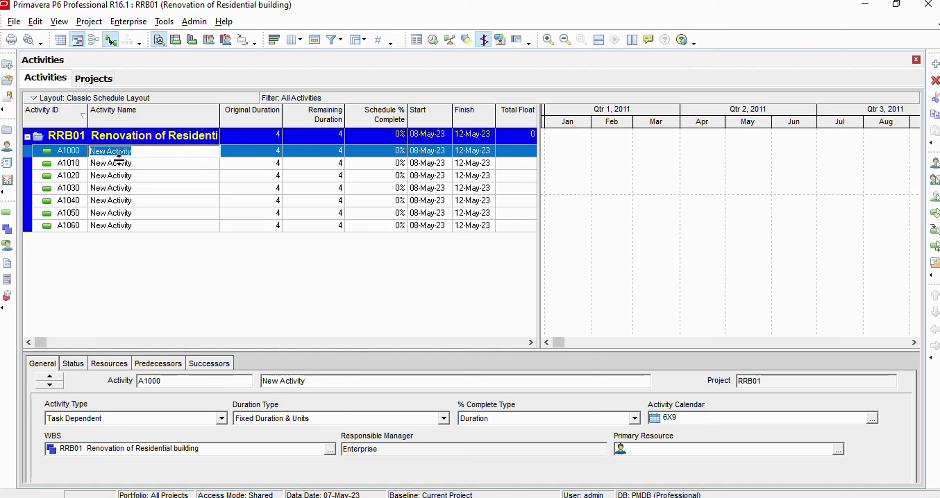
key(BackSpace)
click(223, 116)
click(474, 280)
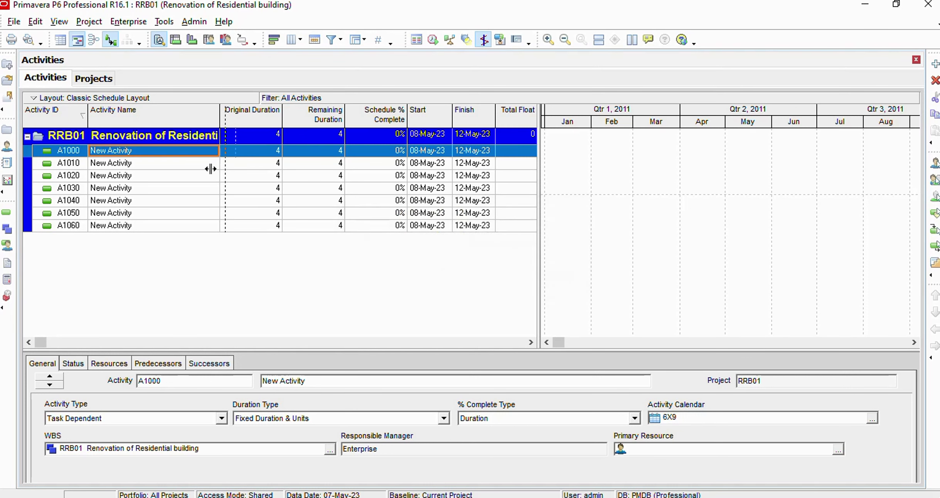
mouse_move(239, 153)
mouse_down()
mouse_move(251, 159)
mouse_move(237, 163)
mouse_up()
click(238, 163)
Step: Rename activity A1000 as "Exterior Renovation"
click(146, 153)
click(145, 153)
key(BackSpace)
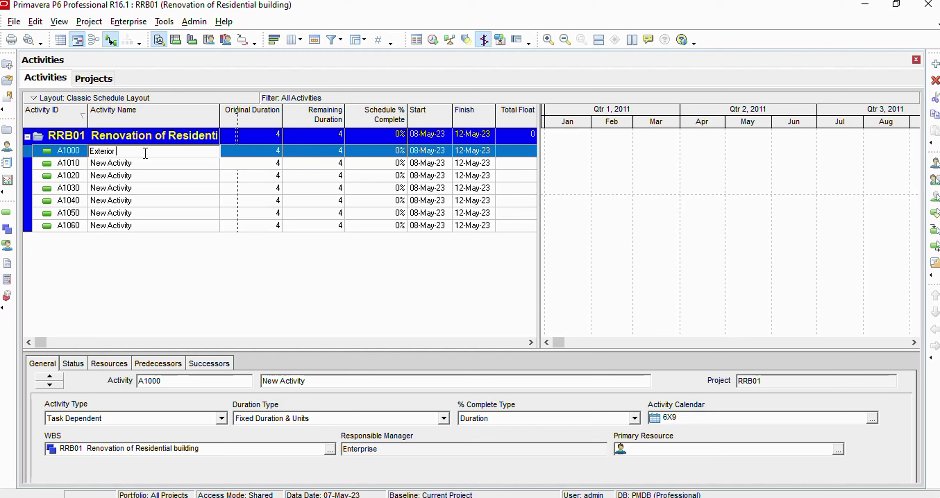
text(ation)
Step: Rename activity A1010 as "Interior Renovation"
click(142, 166)
click(142, 166)
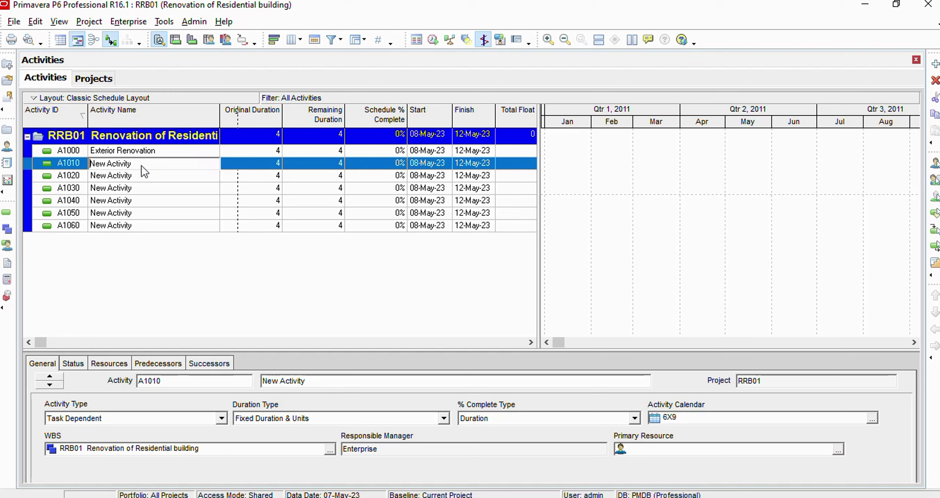
drag(130, 165, 85, 164)
key(BackSpace)
text(Interior Renovation)
click(288, 295)
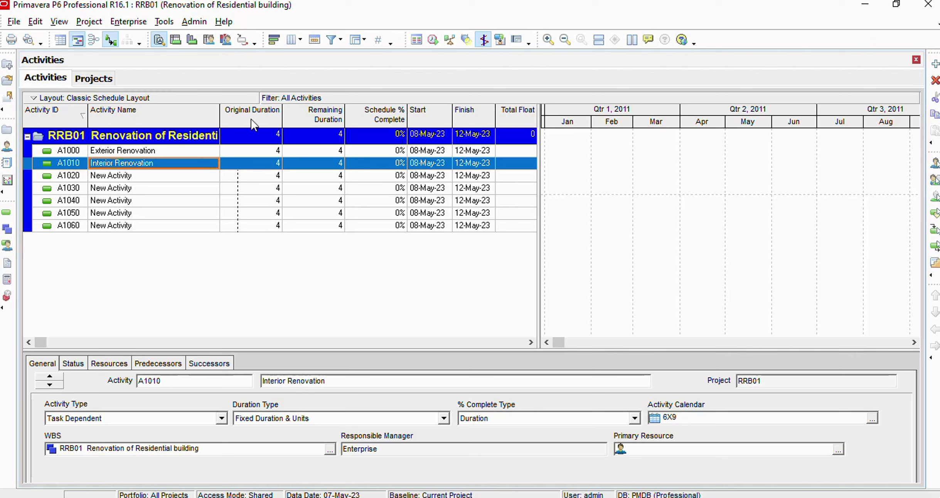
Step: Set the original duration of the Exterior Renovation activity to 10
click(242, 154)
click(241, 154)
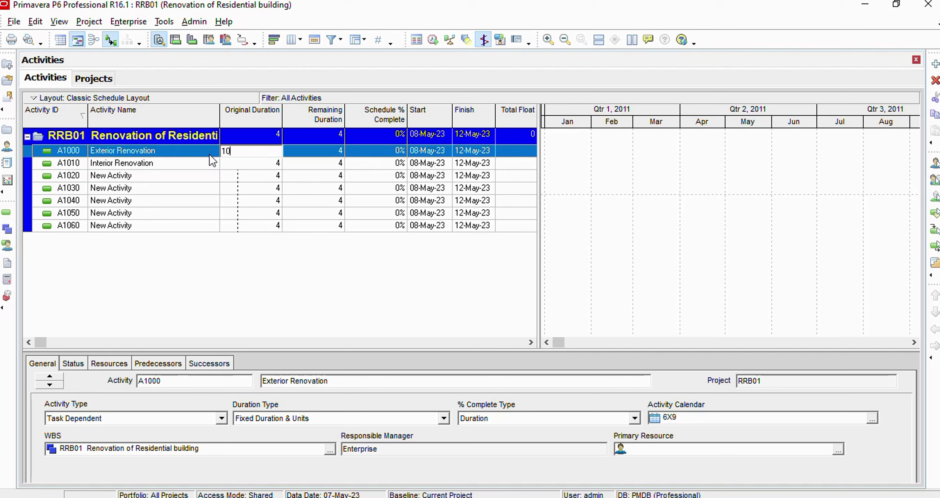
text(10)
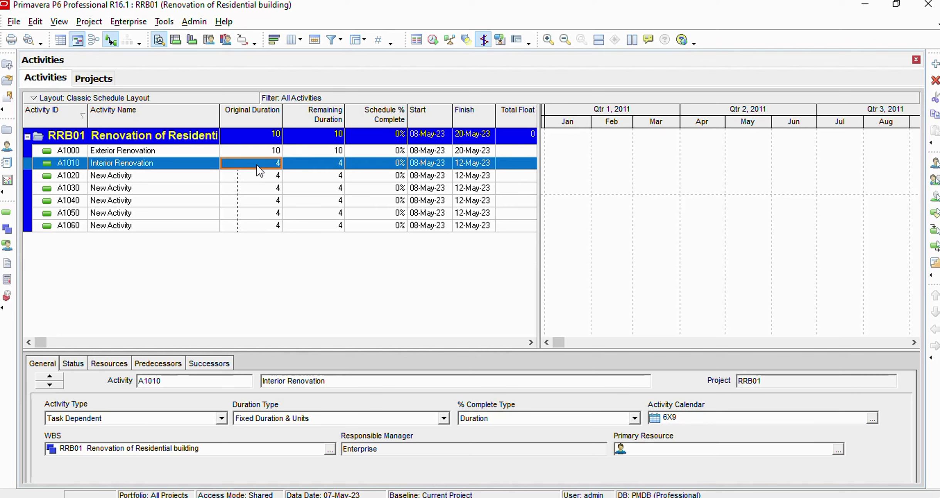
Step: Set the original duration of the Interior Renovation activity to 15
click(258, 169)
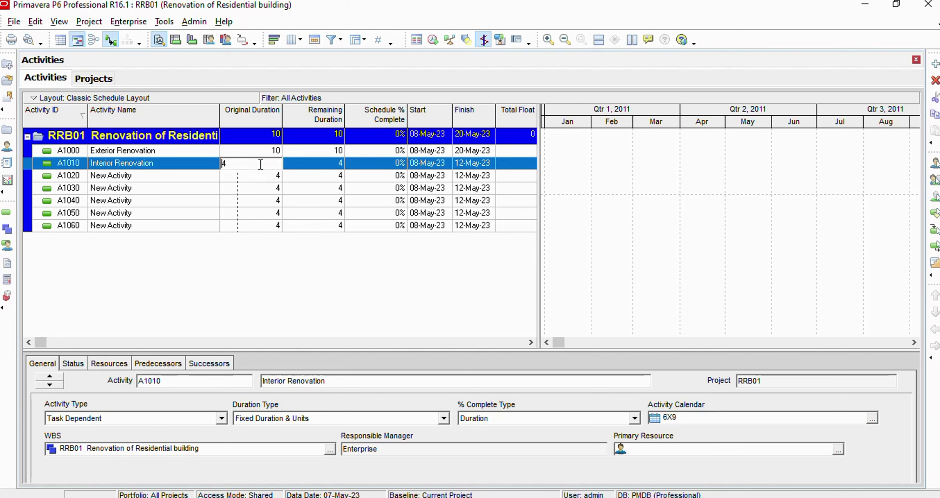
drag(238, 165, 189, 157)
text(15)
click(434, 152)
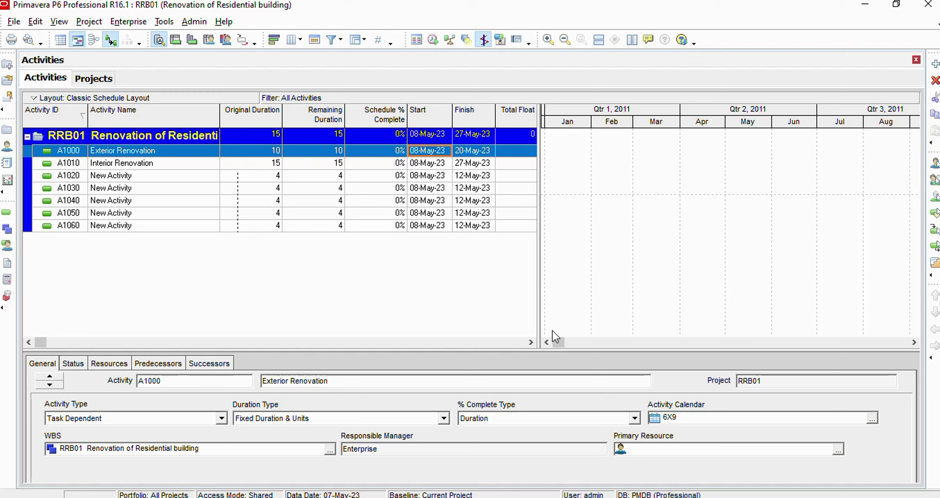
Step: Set the finish date of the Exterior Renovation activity to 19-May-23
click(490, 153)
click(491, 154)
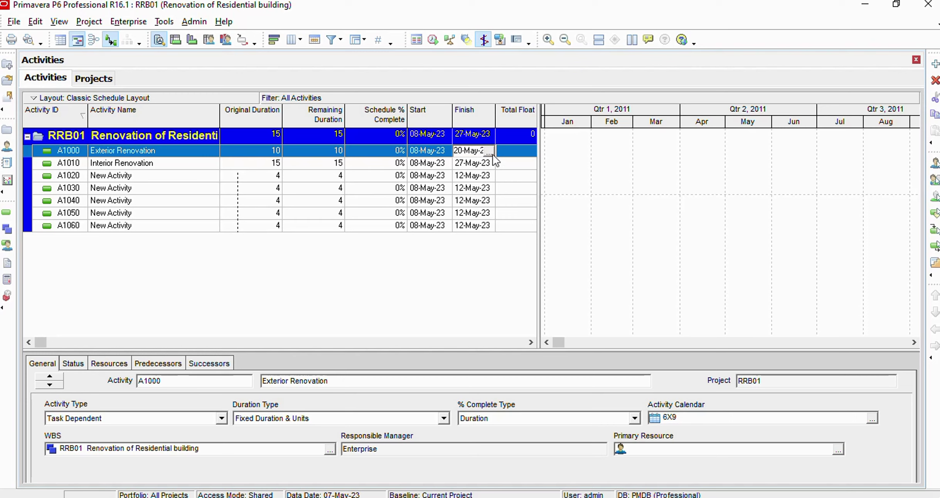
click(488, 151)
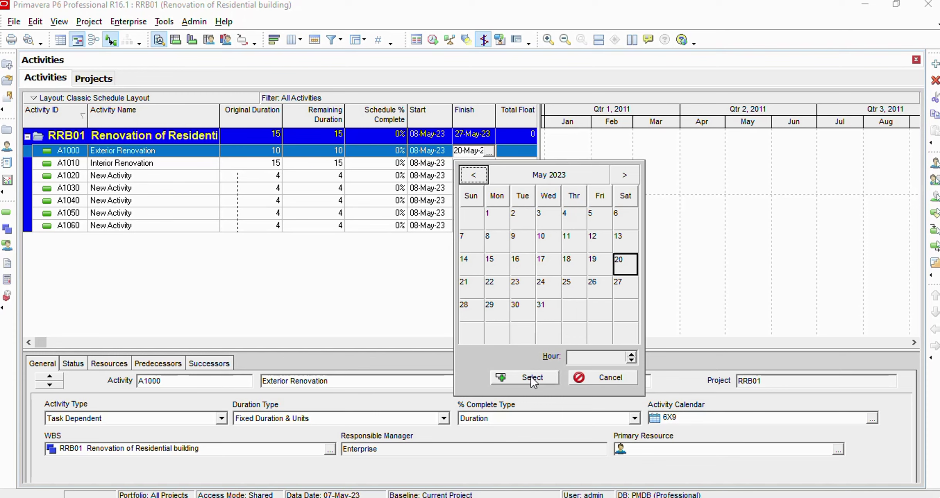
click(599, 270)
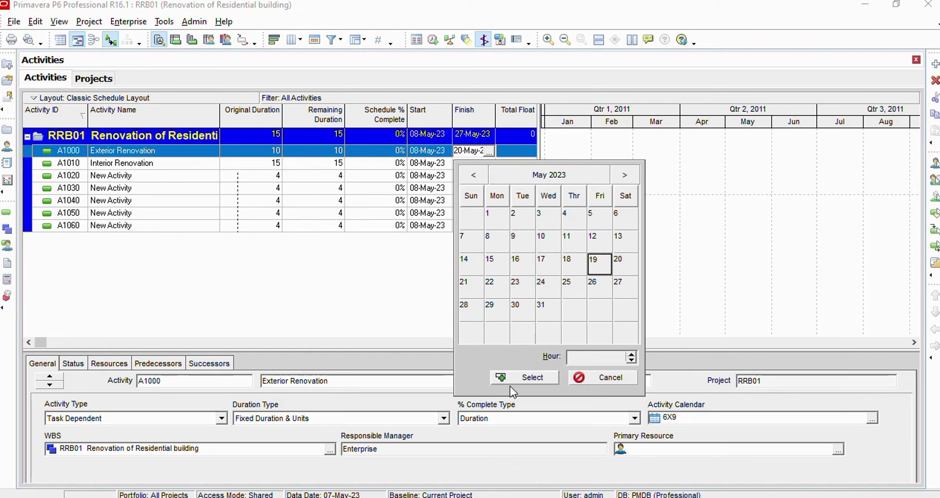
click(527, 378)
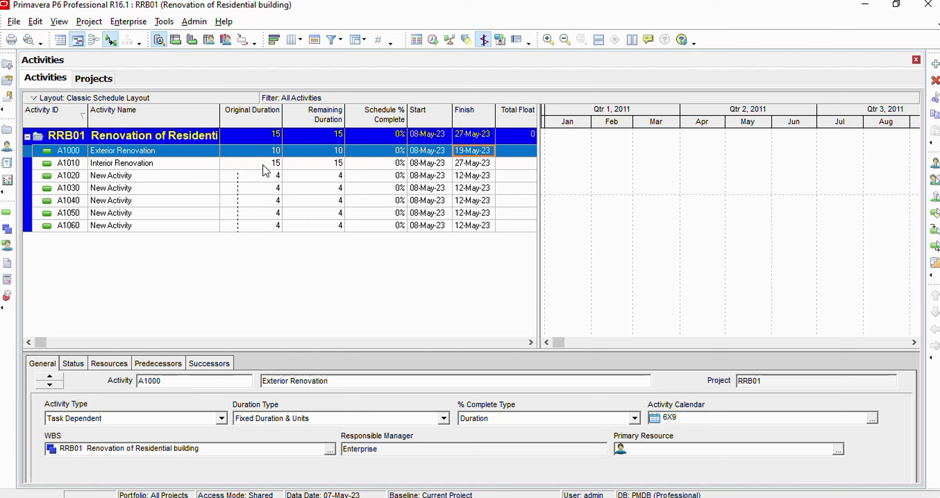
Step: Set the start date of the Interior Renovation activity to 20-May-23, accepting a Start On or After constraint on that date
click(446, 166)
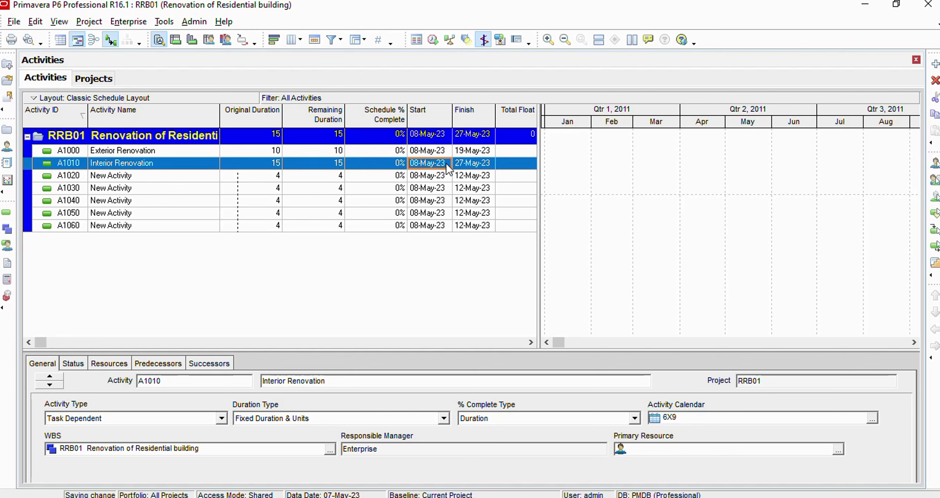
click(445, 166)
click(446, 163)
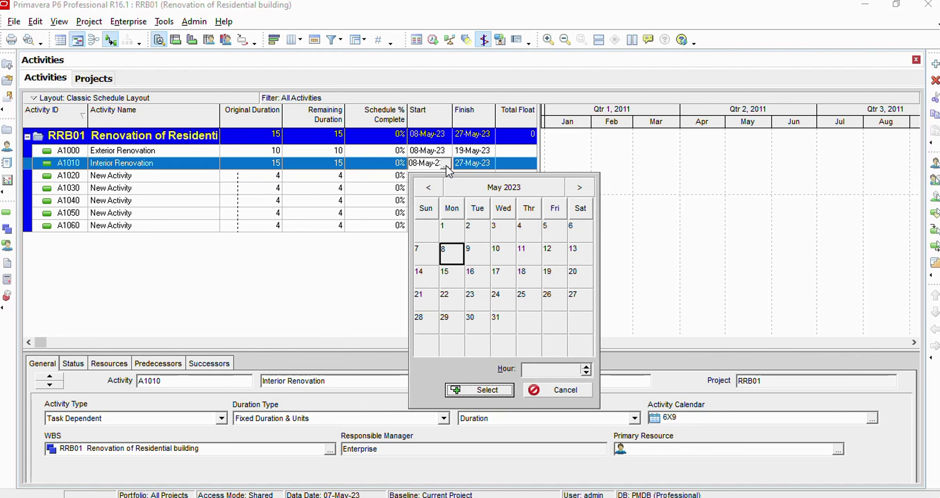
click(577, 276)
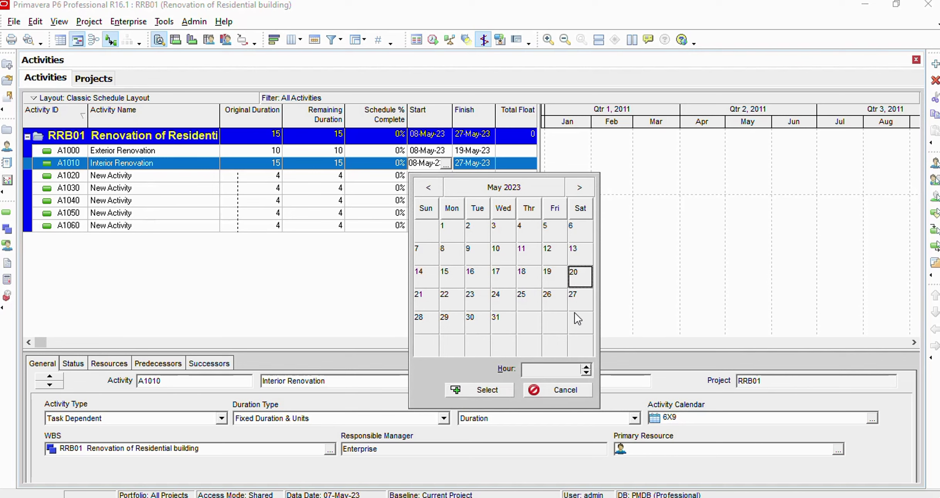
click(478, 390)
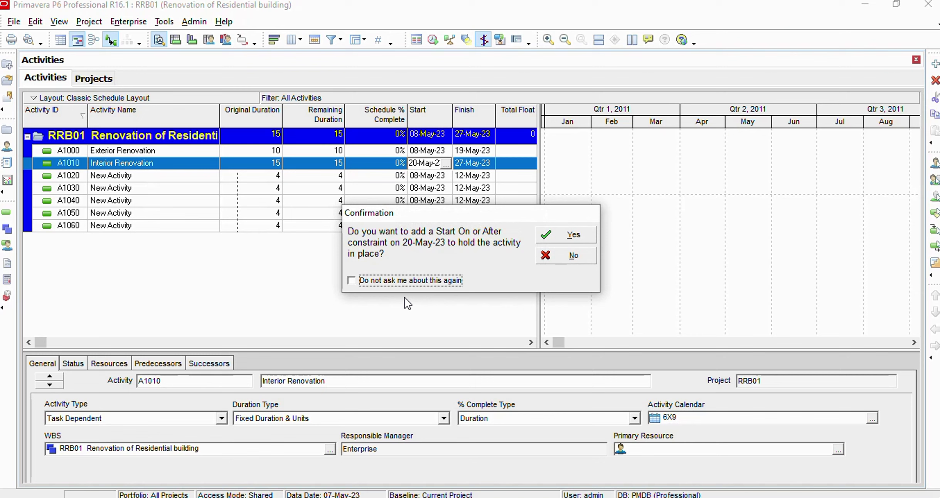
click(352, 280)
click(483, 281)
click(564, 238)
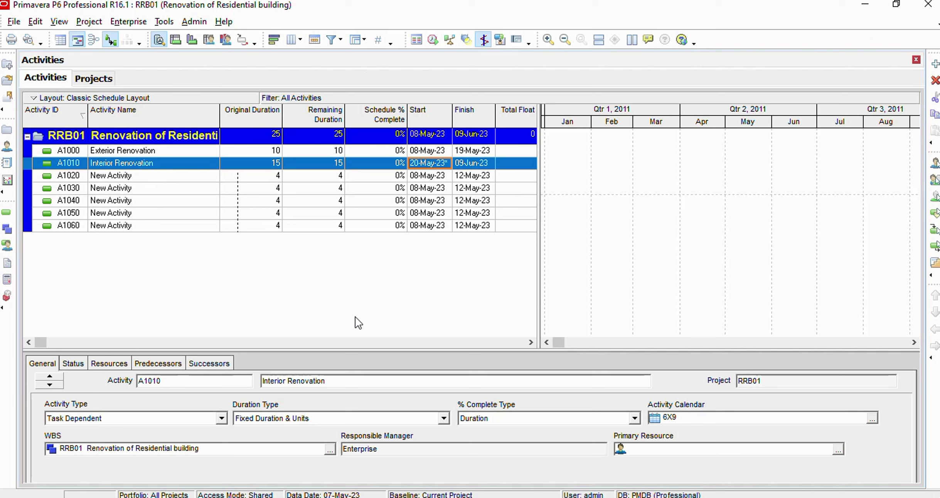
click(193, 21)
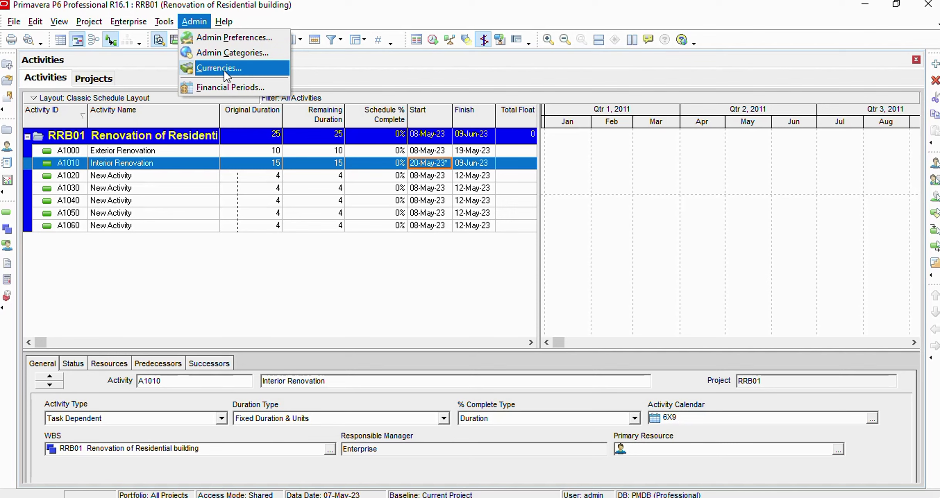
mouse_move(35, 21)
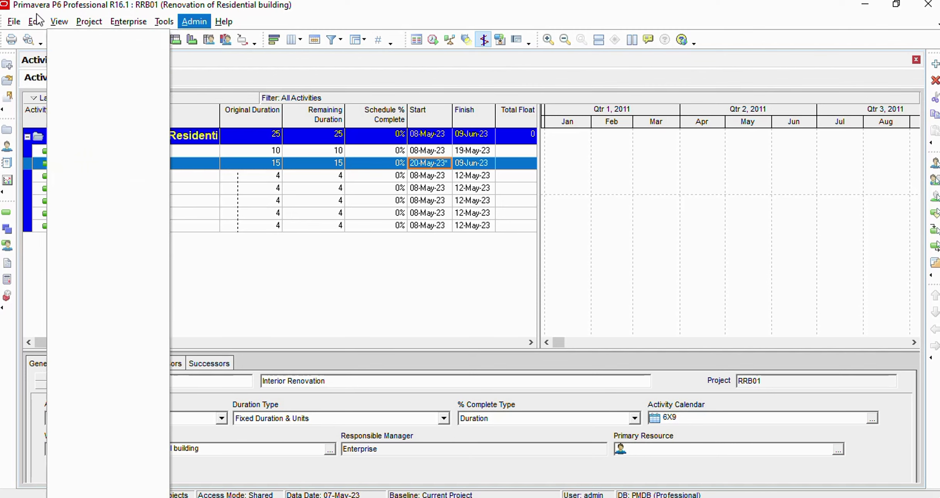
click(68, 307)
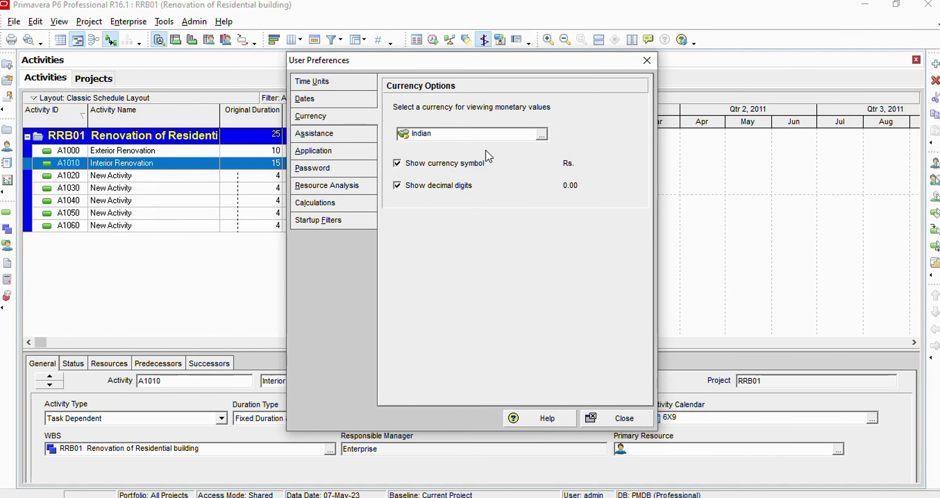
click(646, 61)
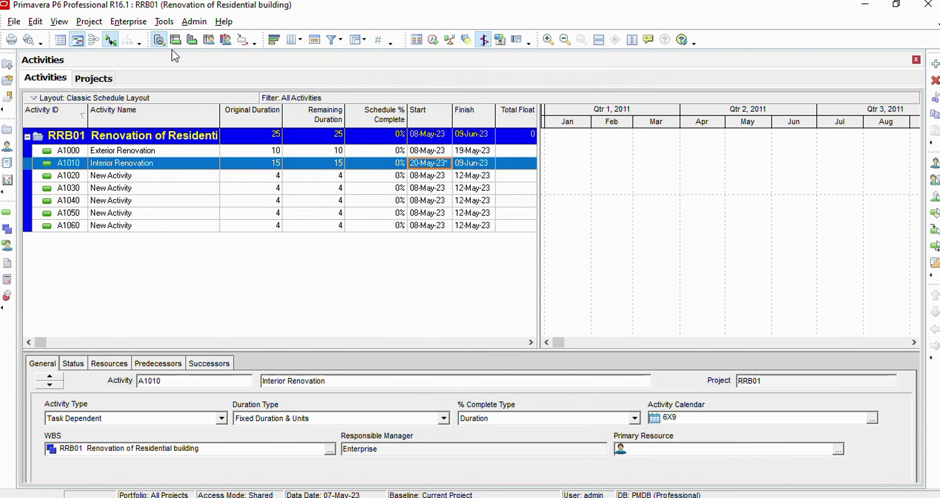
click(129, 22)
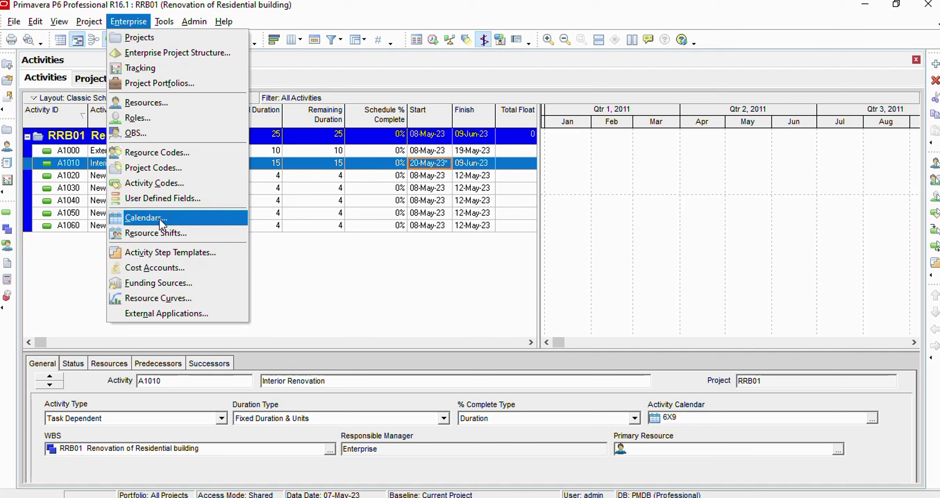
click(326, 319)
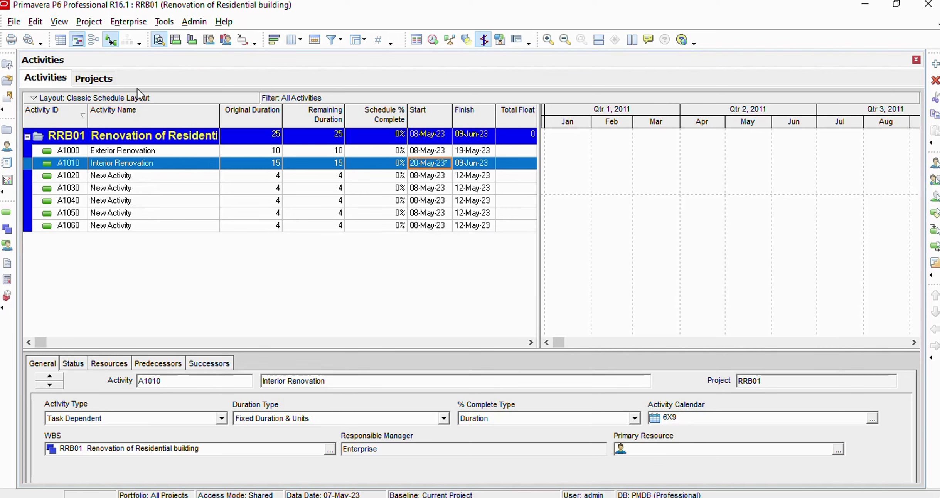
click(89, 26)
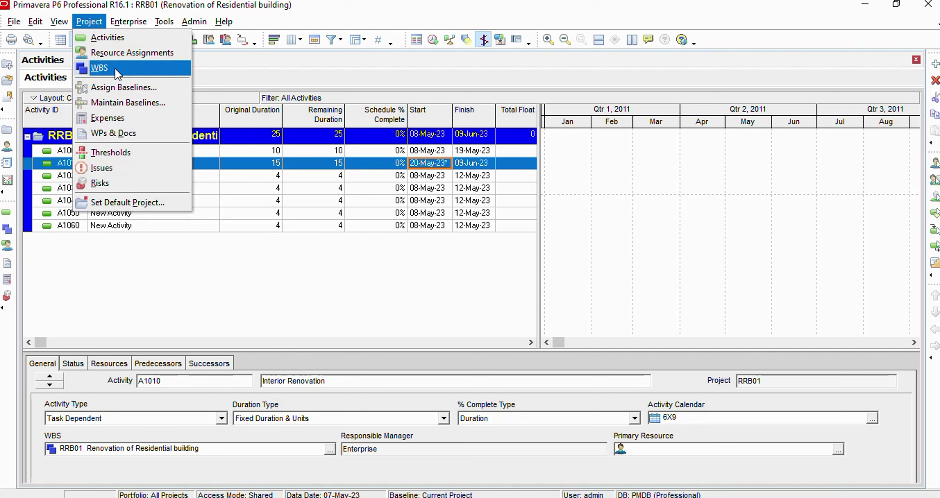
click(223, 300)
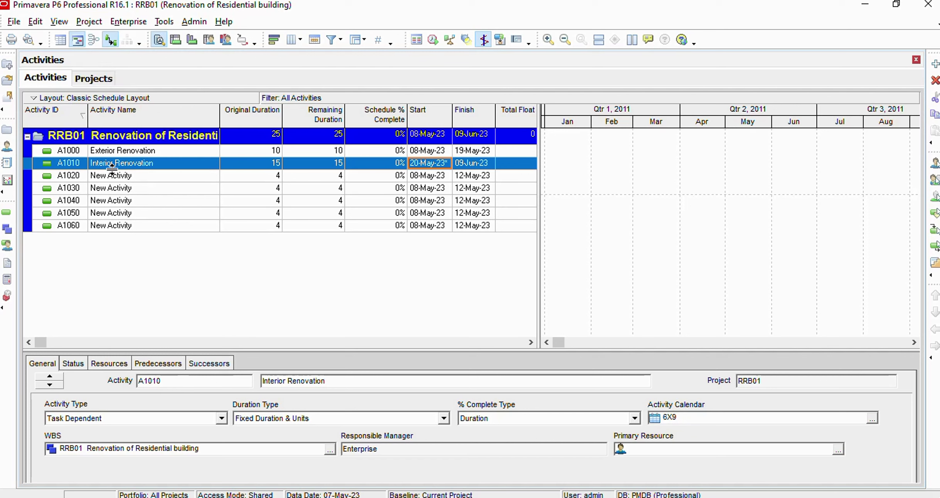